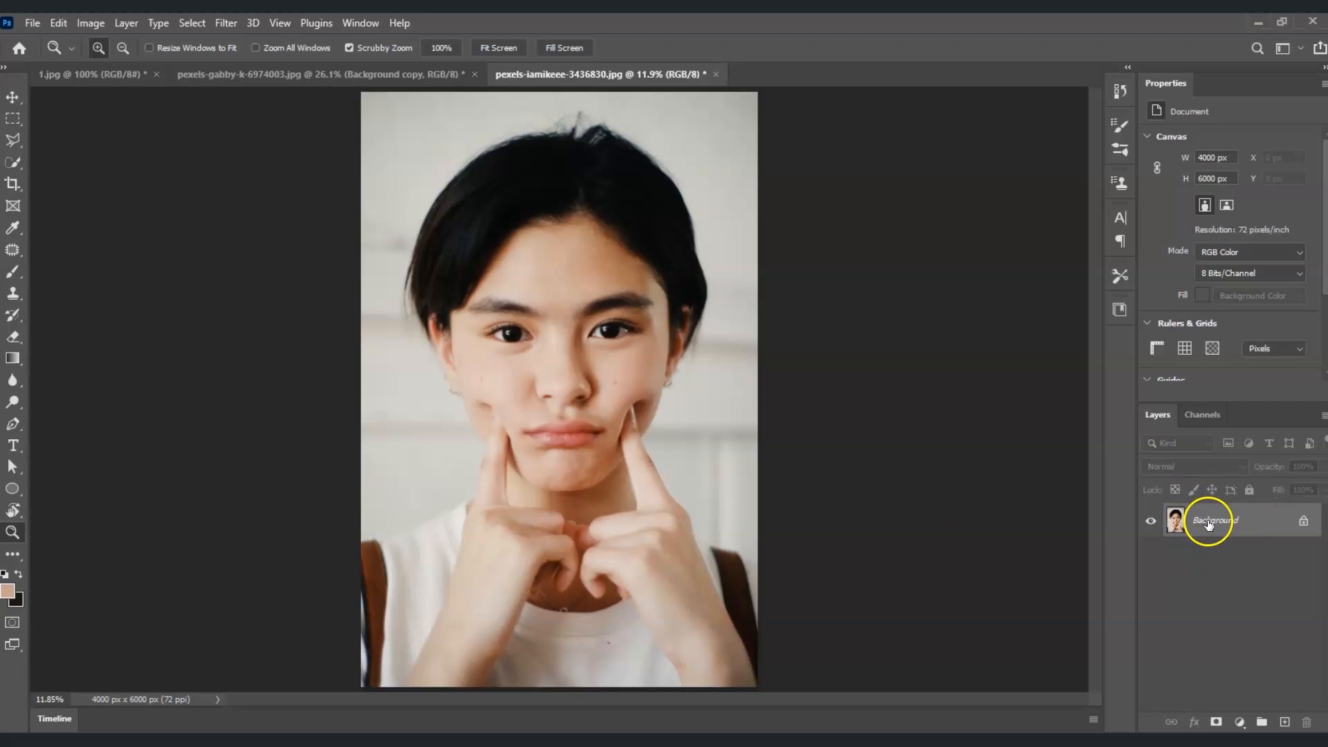
Duplicate the Background layer under the name eyebrows
right_click(1209, 524)
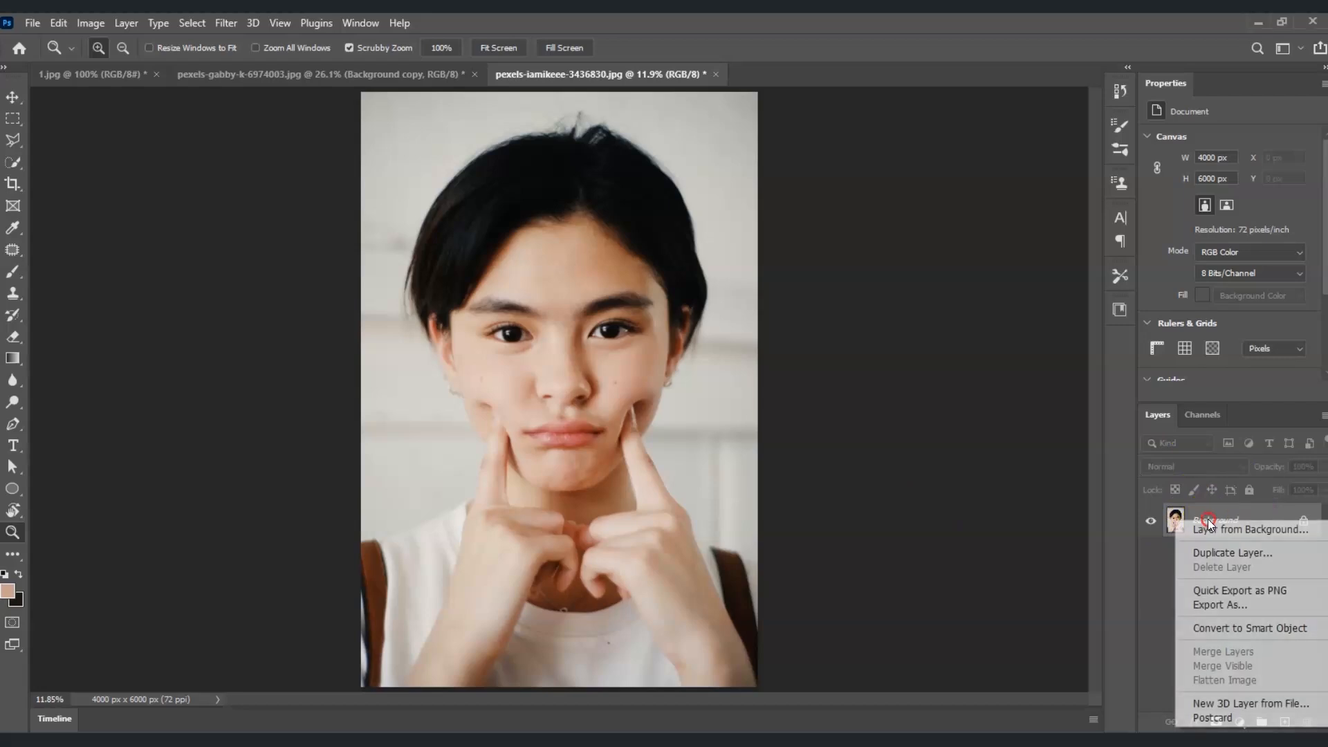
left_click(1229, 555)
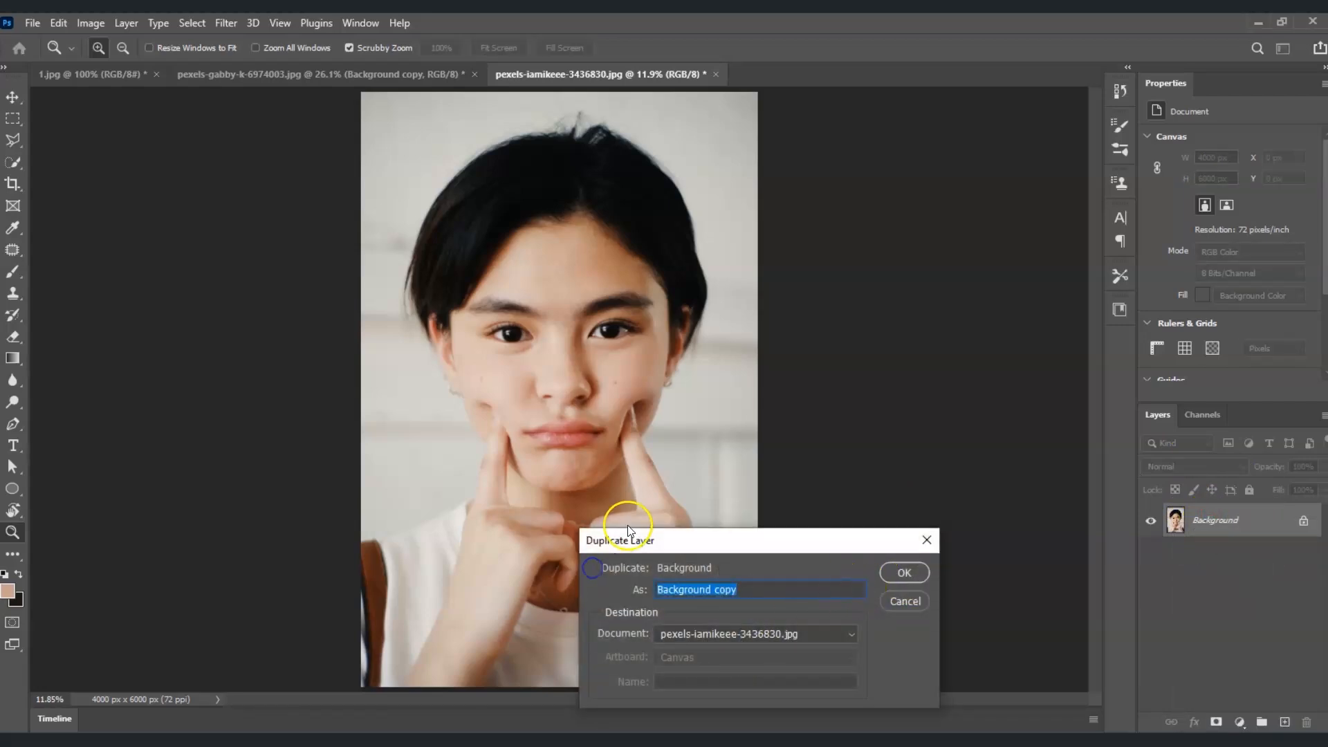
type("eyebrows")
left_click(673, 589)
type("e")
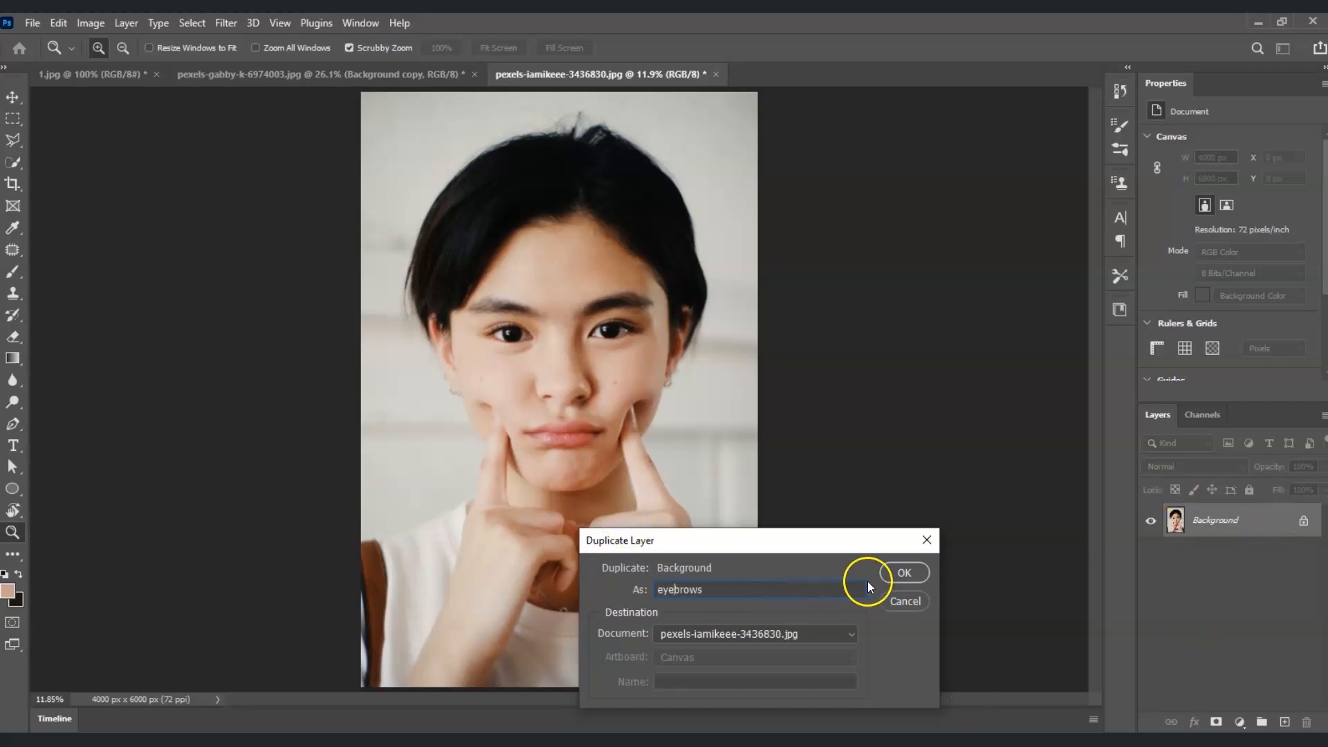
left_click(904, 573)
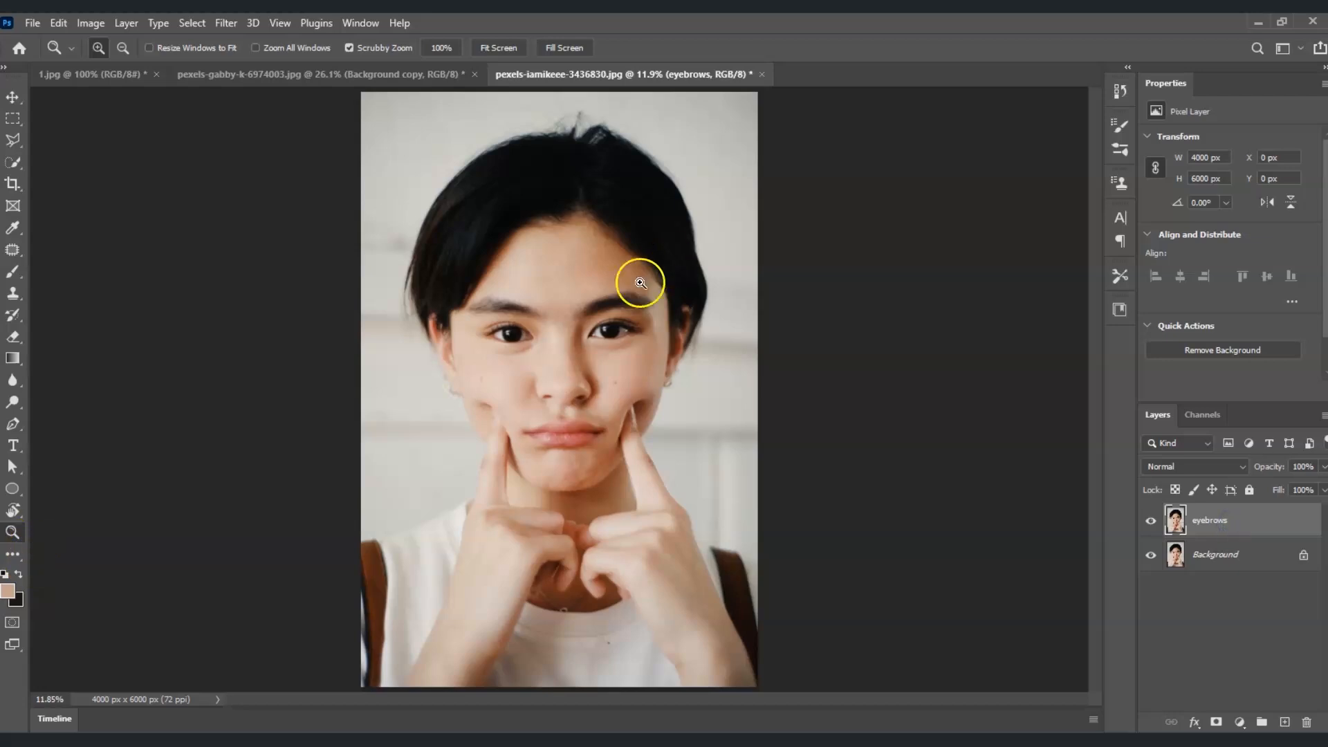
Outline the desired shape of the left-hand eyebrow with a closed Polygonal Lasso selection
left_click(543, 332)
left_click_drag(1095, 353, 1092, 330)
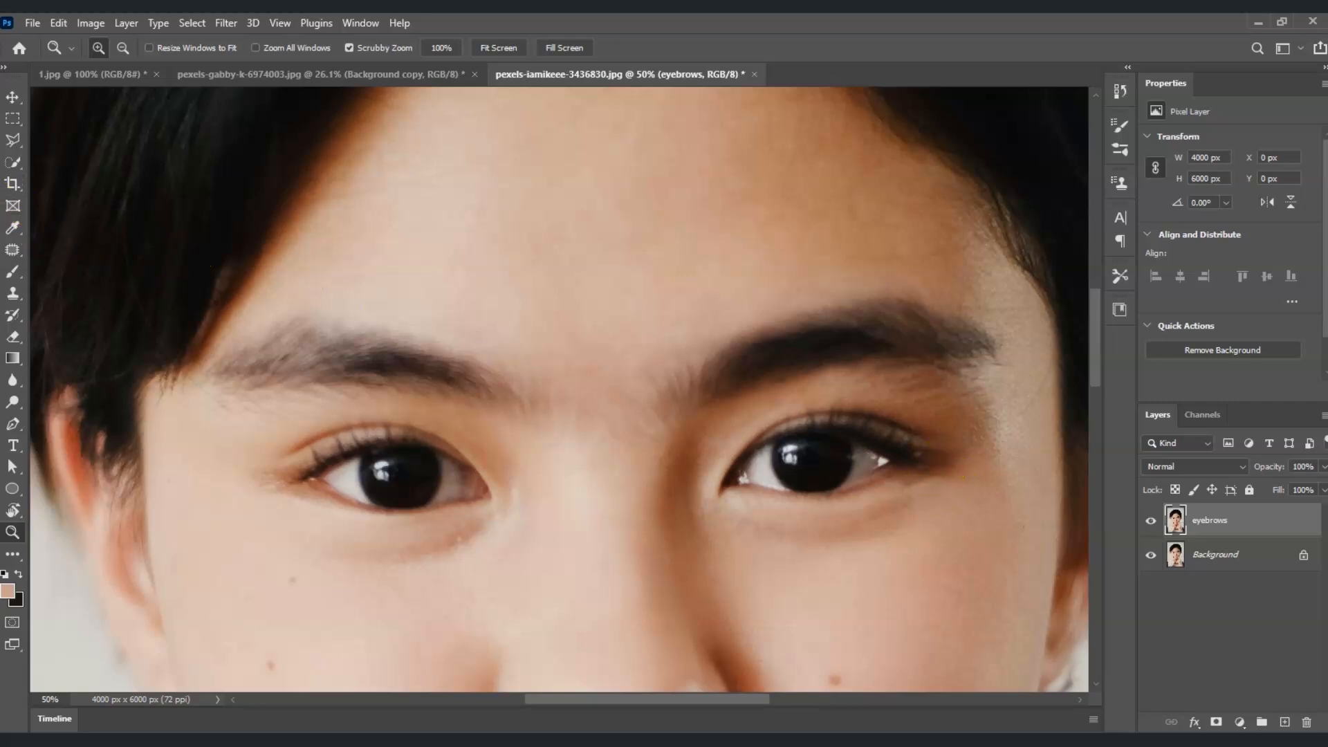
left_click(14, 142)
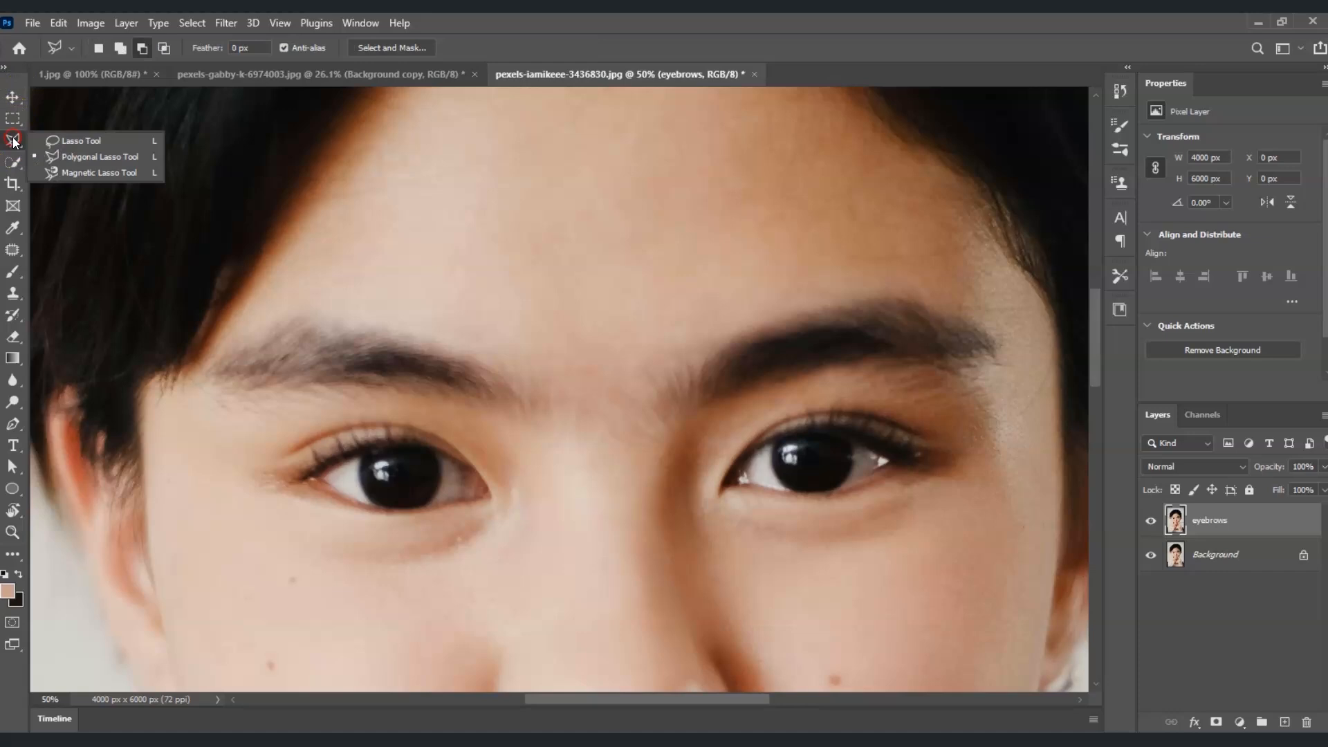
left_click(112, 160)
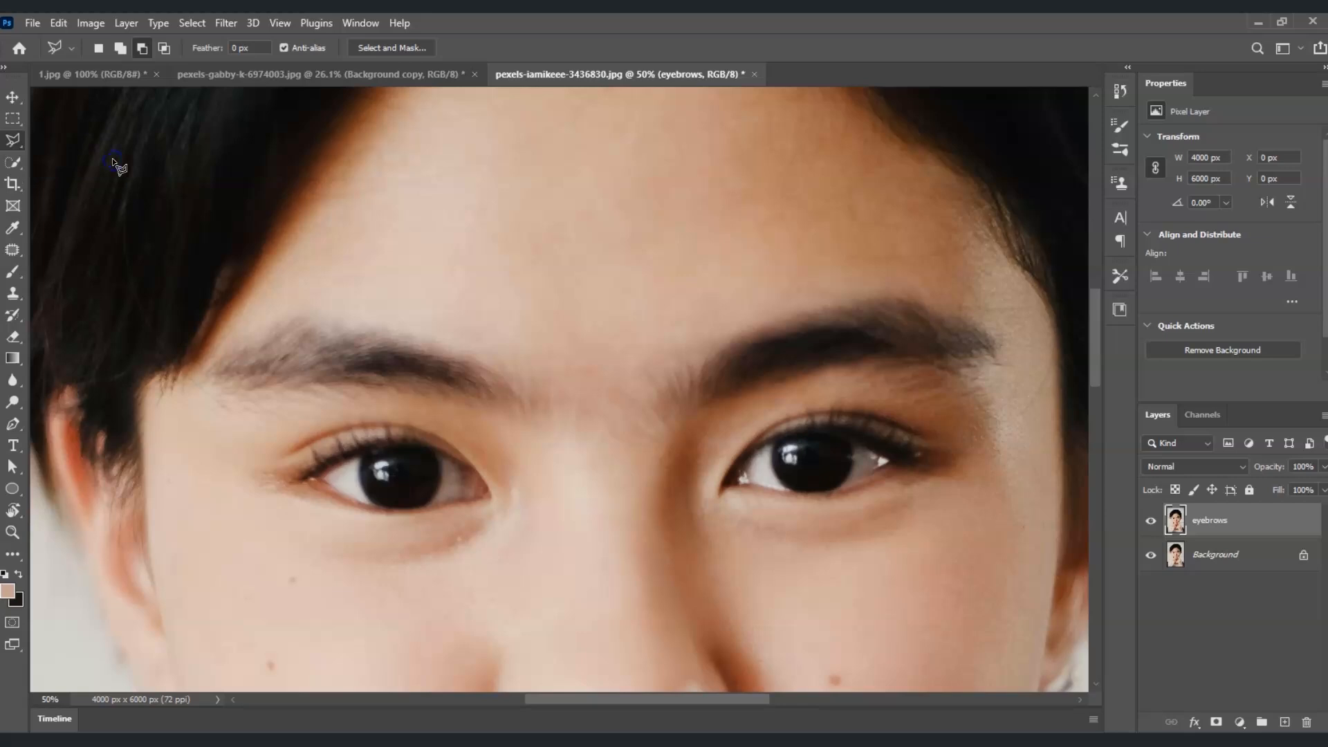
left_click(330, 297)
left_click(464, 359)
left_click(351, 341)
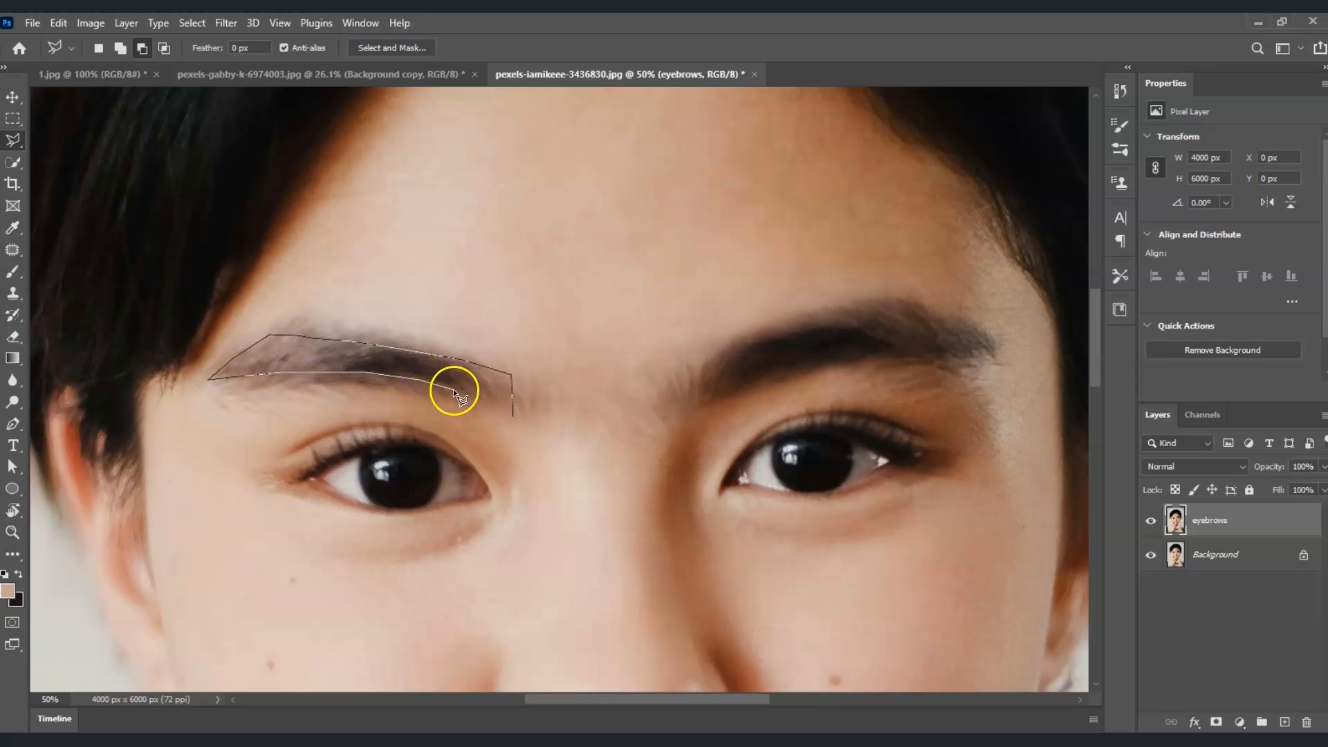
double_click(513, 408)
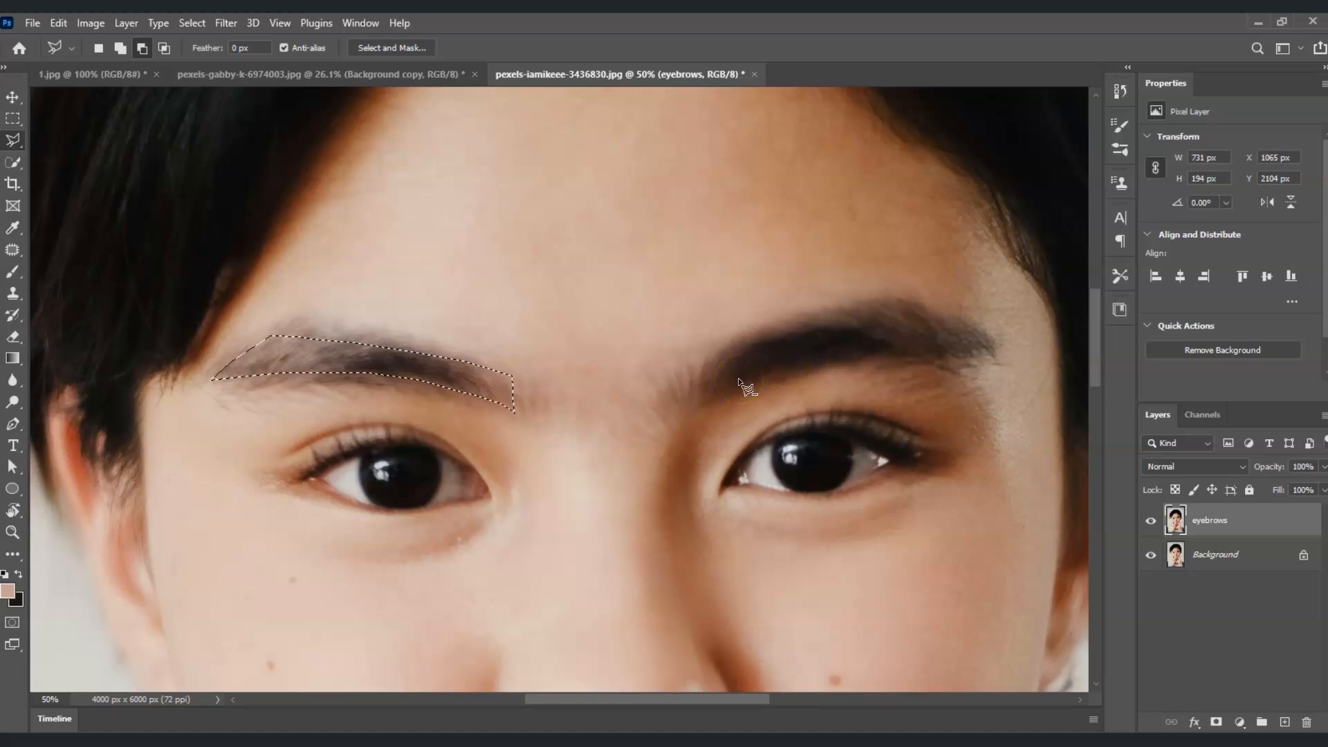
Add a matching Polygonal Lasso outline of the right-hand eyebrow to the existing selection
key("shift")
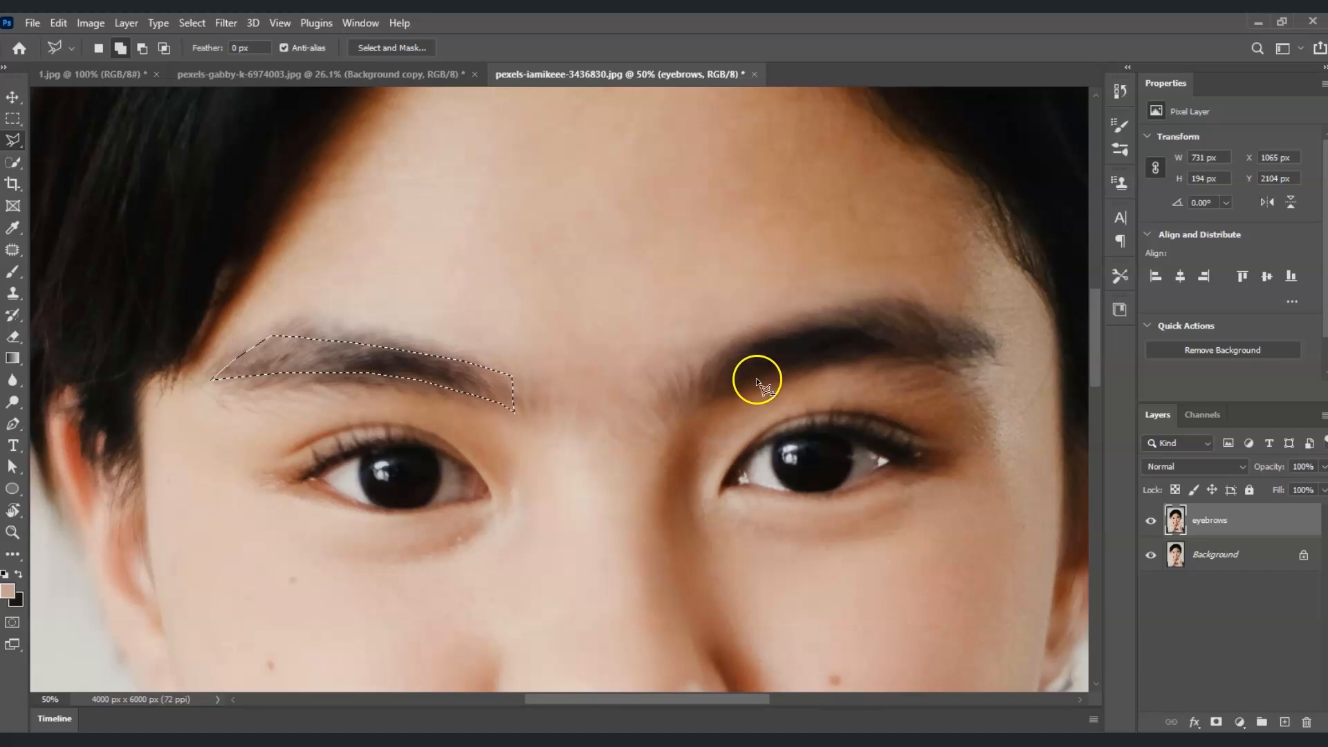
left_click(673, 405)
left_click(677, 379)
left_click(690, 367)
left_click(727, 350)
left_click(878, 310)
left_click(927, 309)
left_click(997, 351)
left_click(965, 344)
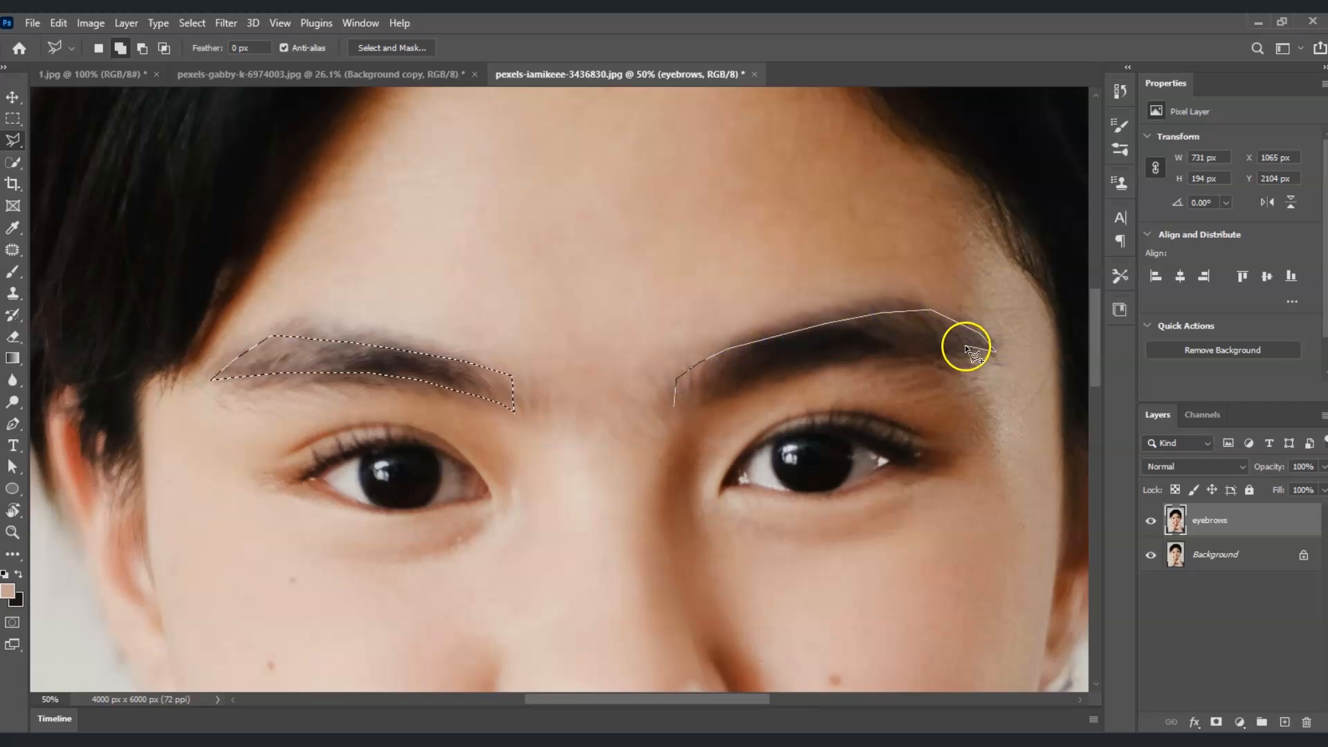
left_click(919, 342)
left_click(807, 359)
left_click(735, 383)
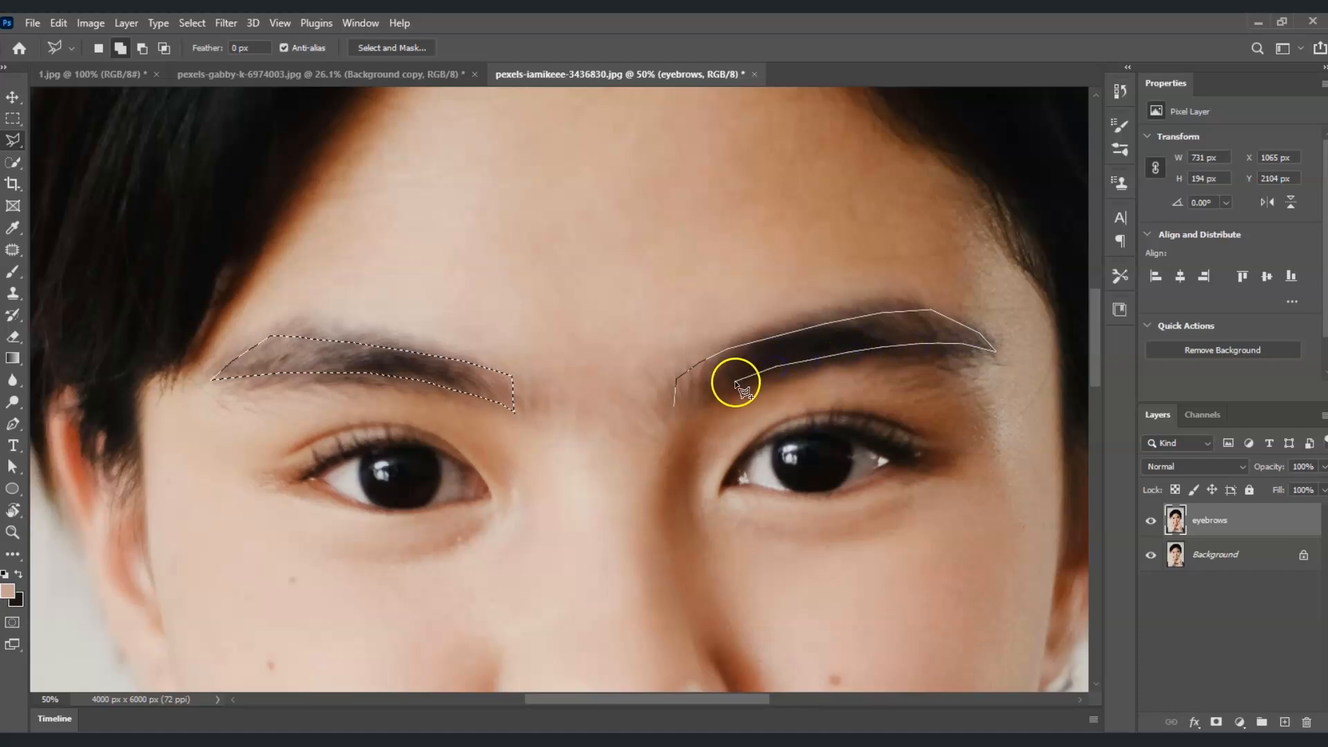
left_click(674, 406)
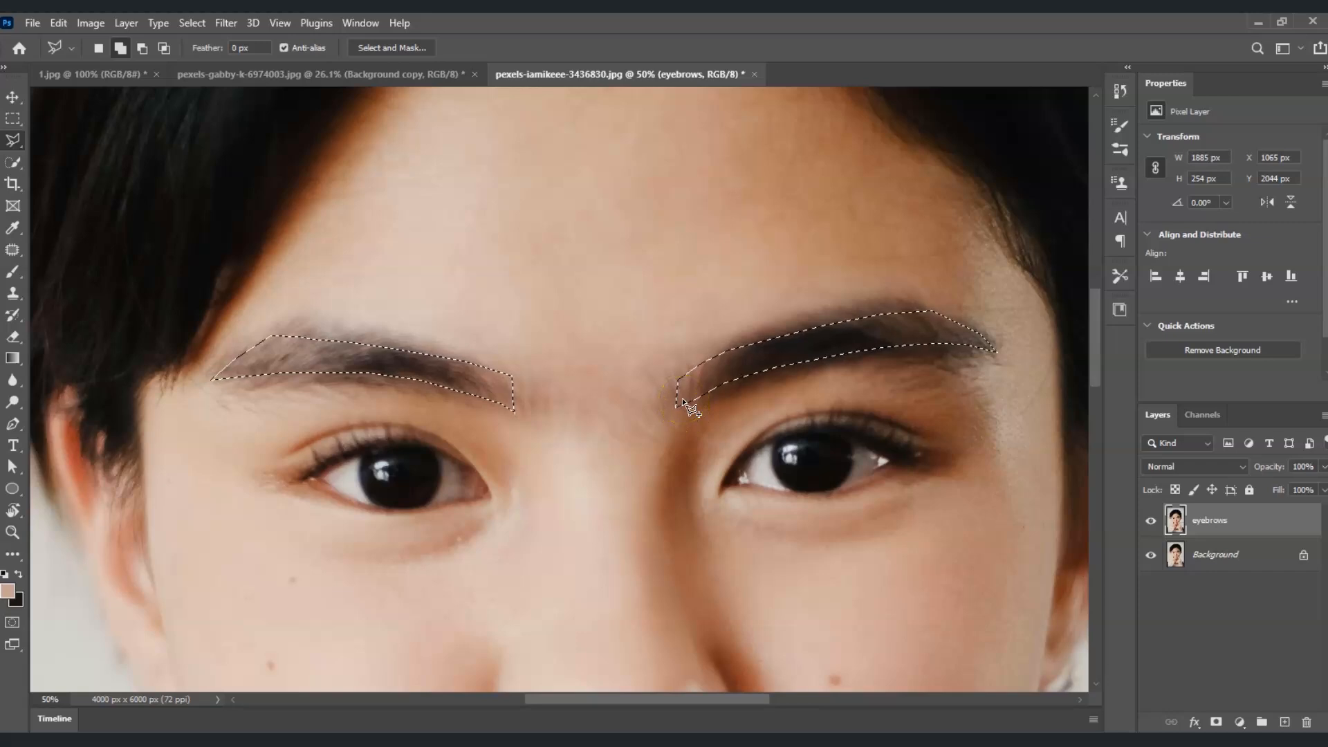
Invert the selection so that it covers everything outside the two eyebrow outlines
key("alt")
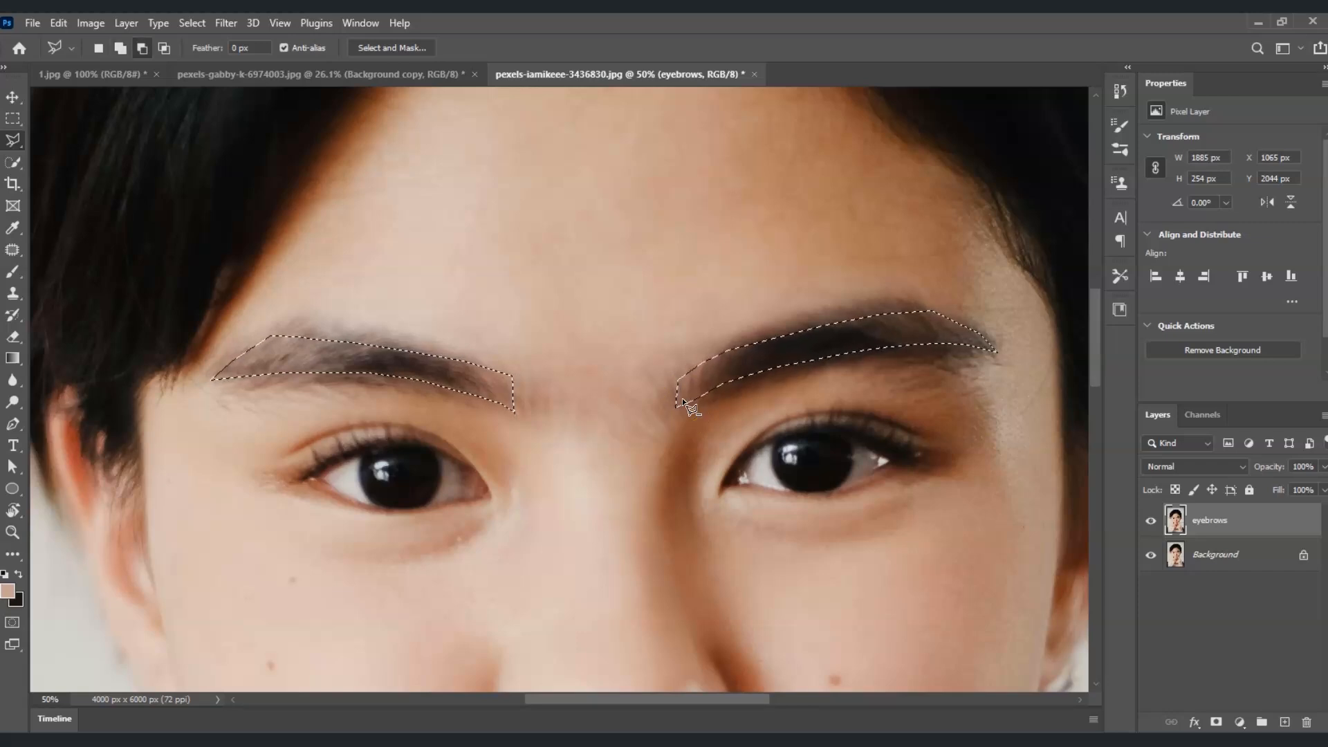
left_click(429, 422)
left_click(446, 393)
left_click(683, 363)
key("ctrl+z")
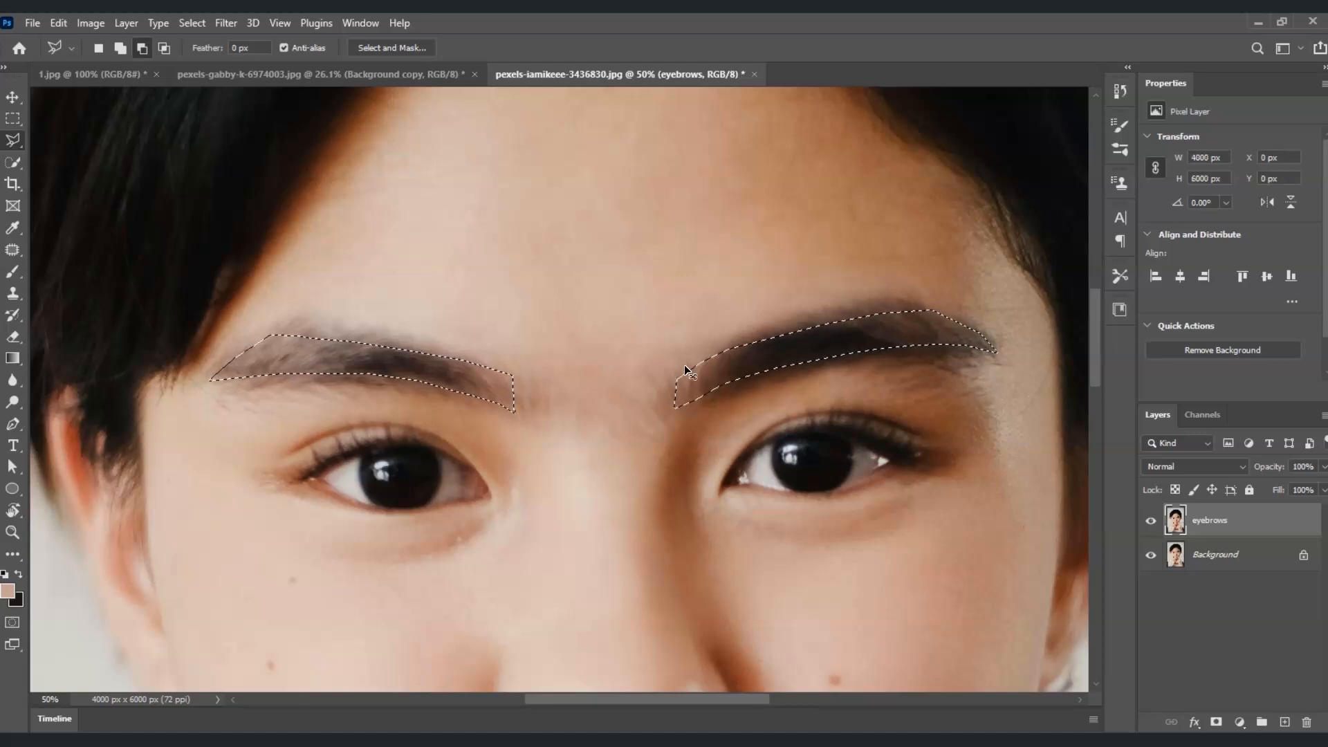
right_click(711, 436)
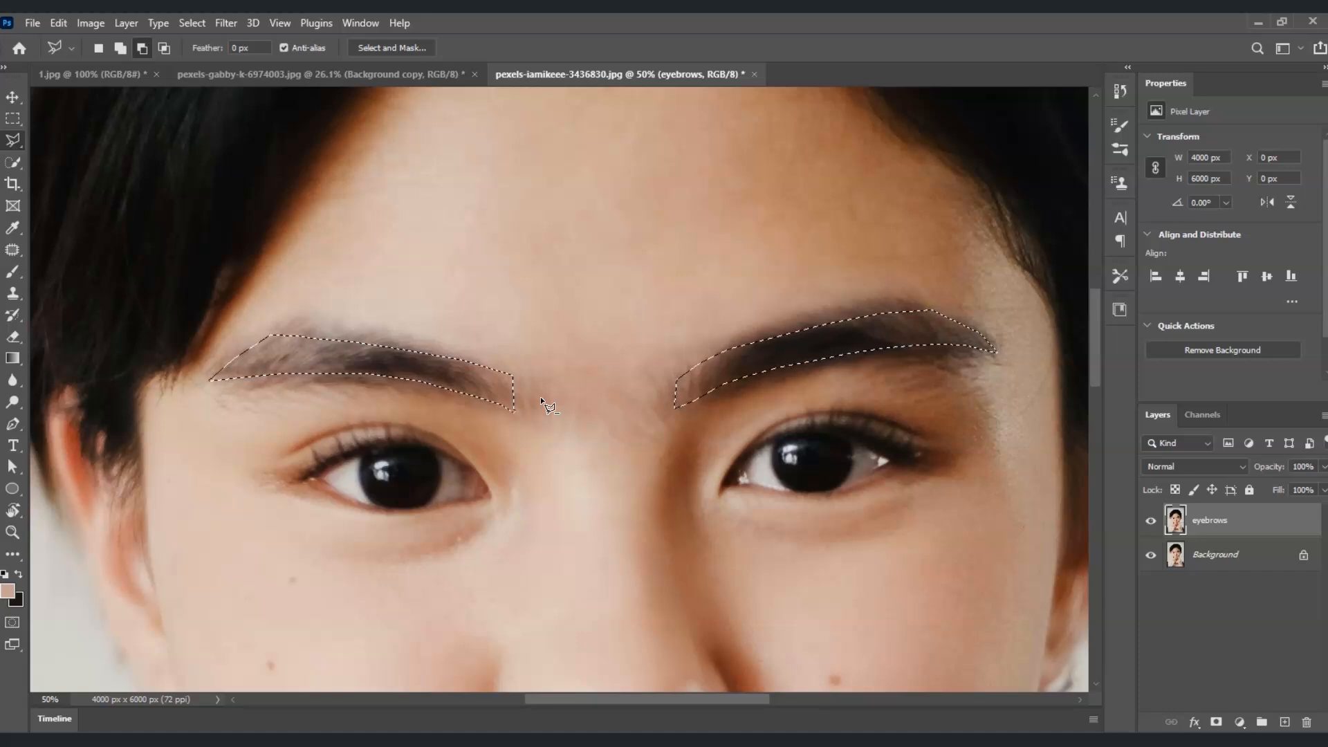
left_click(571, 405)
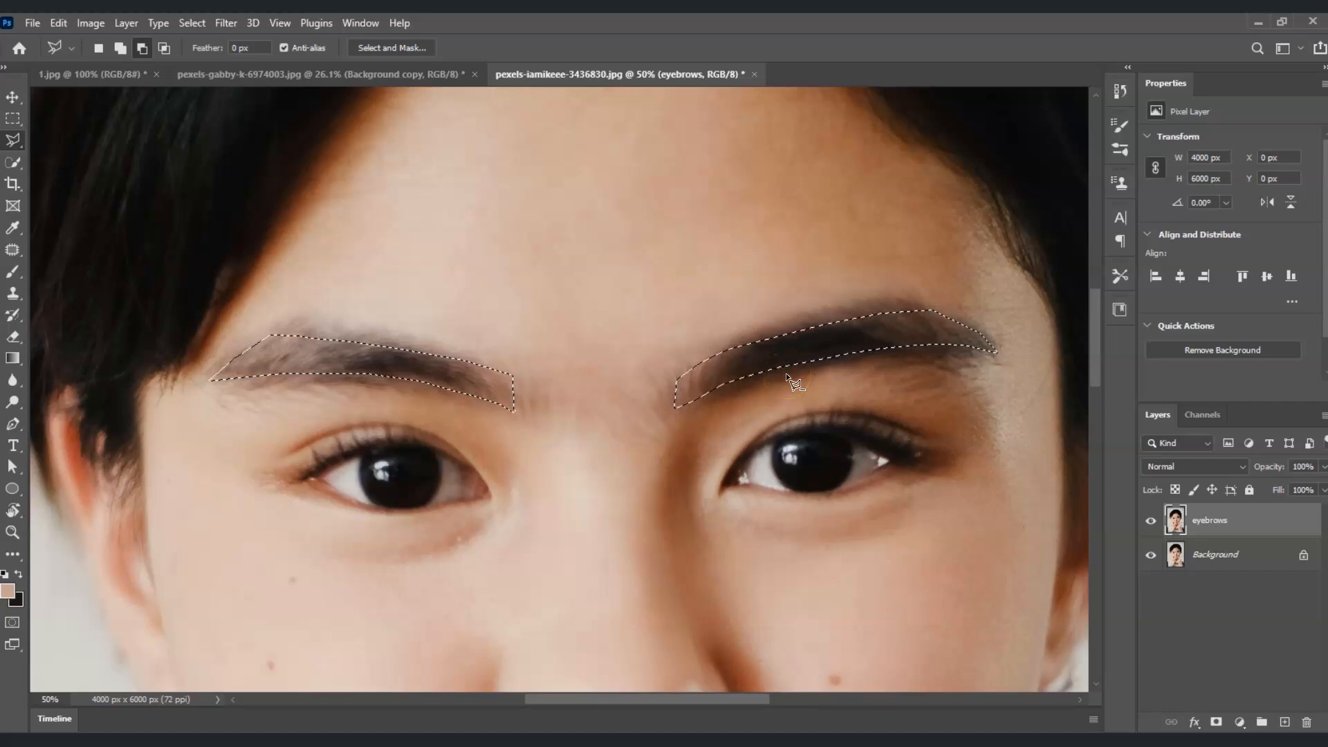
Clone skin over the stray hairs around the left-hand eyebrow using the Clone Stamp at 80% opacity and 100% flow
left_click(17, 298)
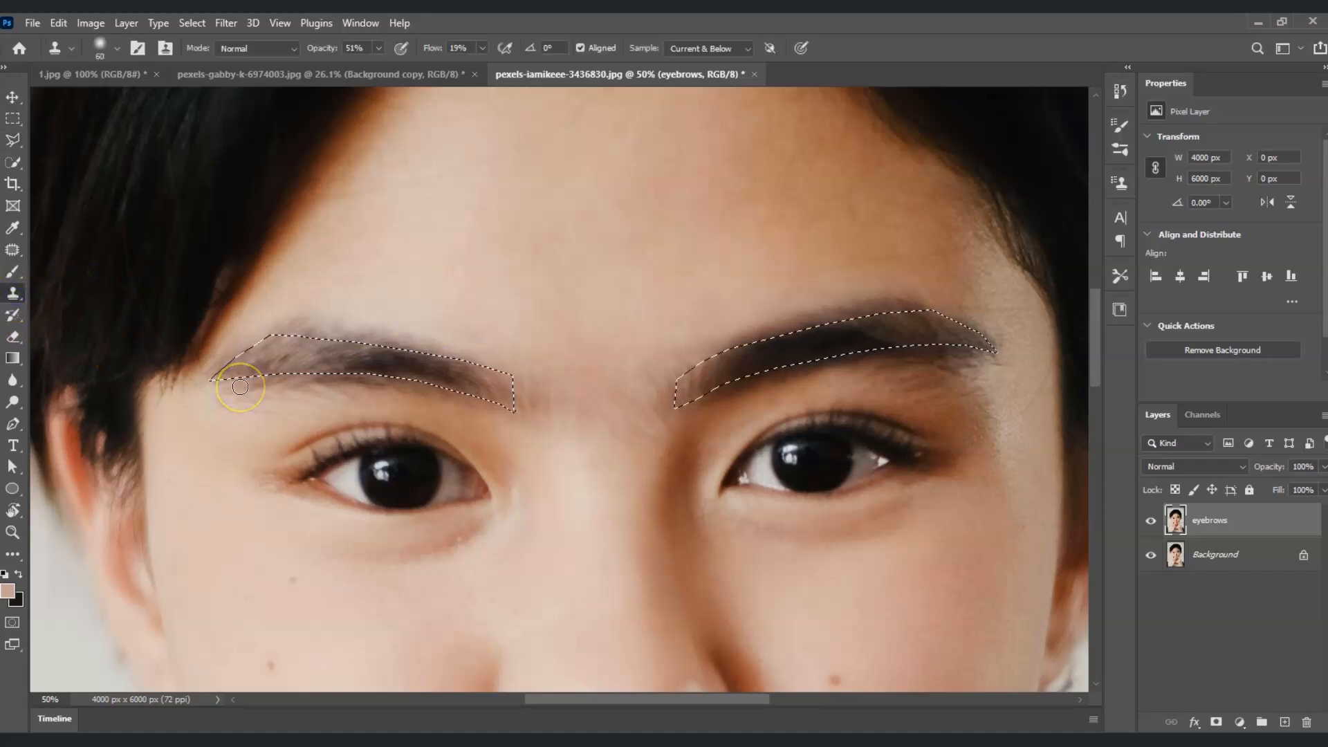
mouse_move(380, 48)
left_mouse_down()
mouse_move(377, 61)
mouse_move(413, 66)
mouse_move(401, 61)
left_mouse_up()
left_click_drag(482, 48, 595, 69)
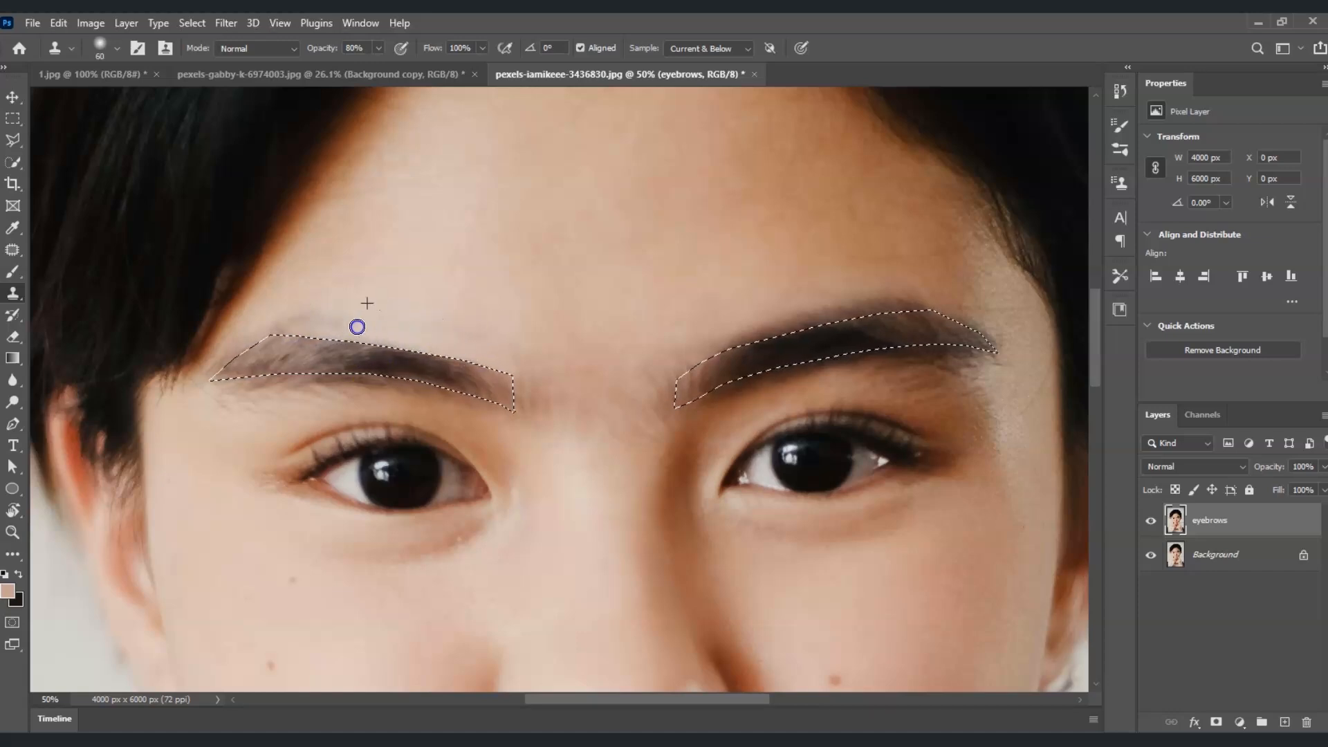
left_click(330, 296, "alt")
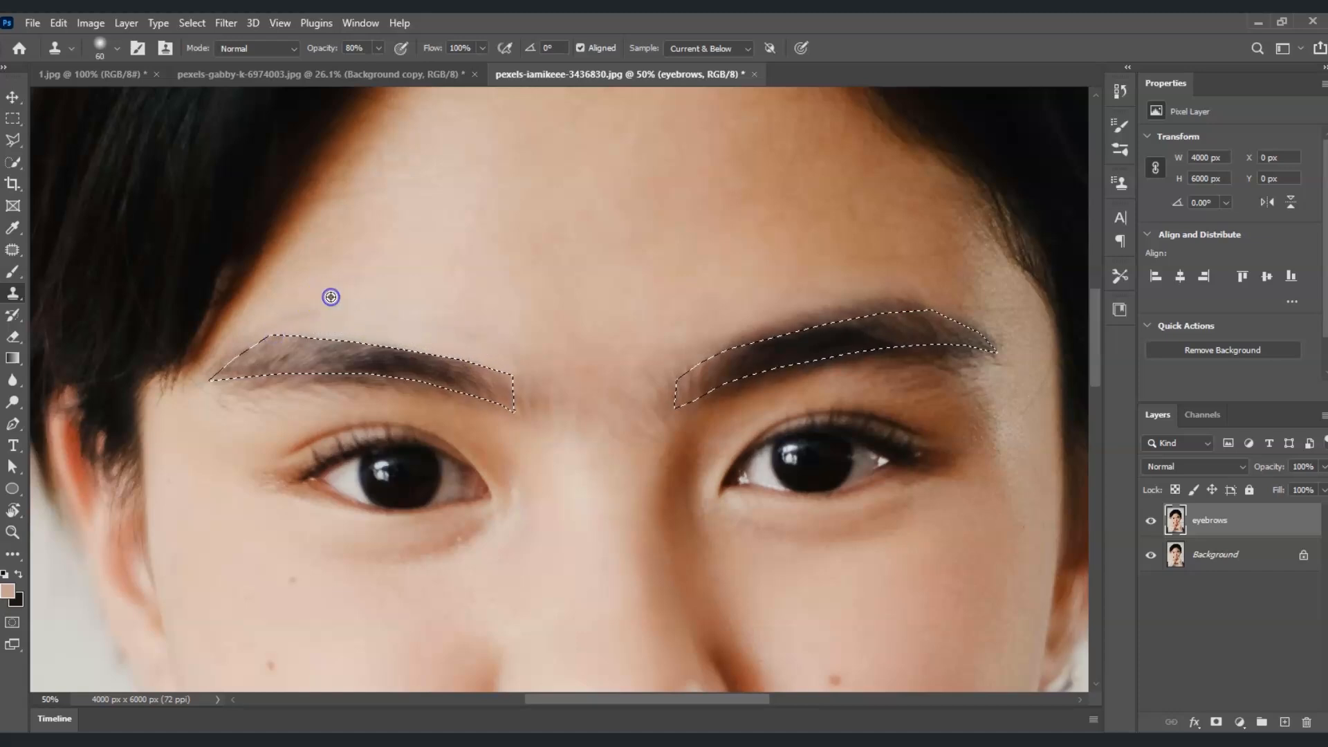
left_click_drag(305, 315, 294, 320)
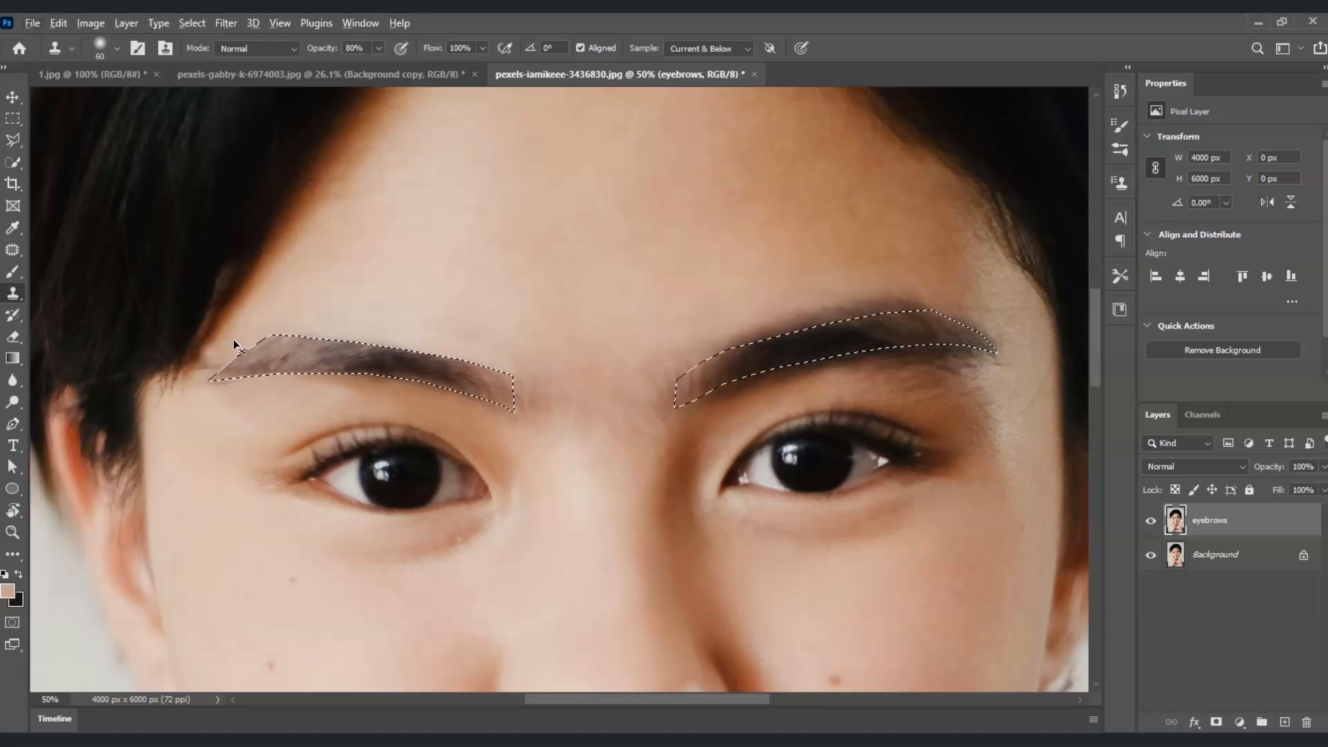
left_click_drag(241, 386, 213, 388)
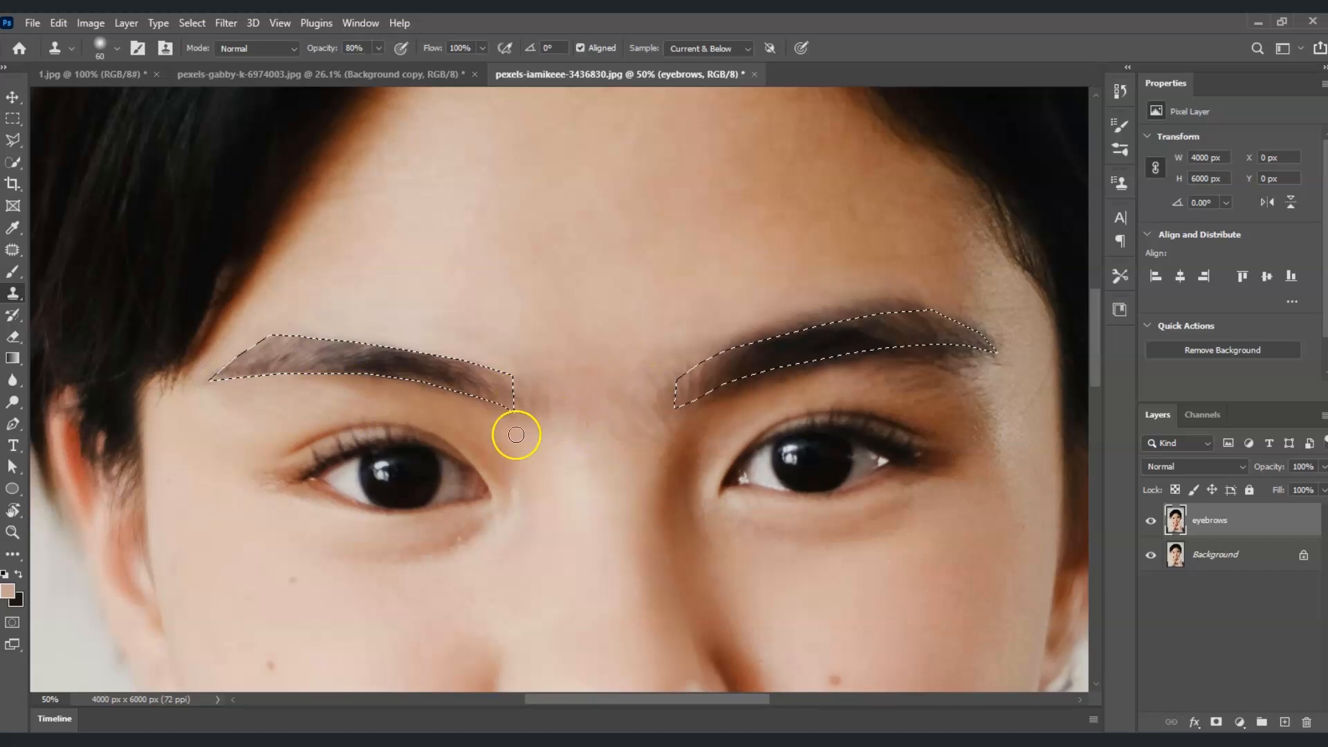
Clone clean forehead skin over the stray hairs along the upper edge of the right-hand eyebrow
left_click(664, 324, "alt")
left_click_drag(688, 365, 709, 345)
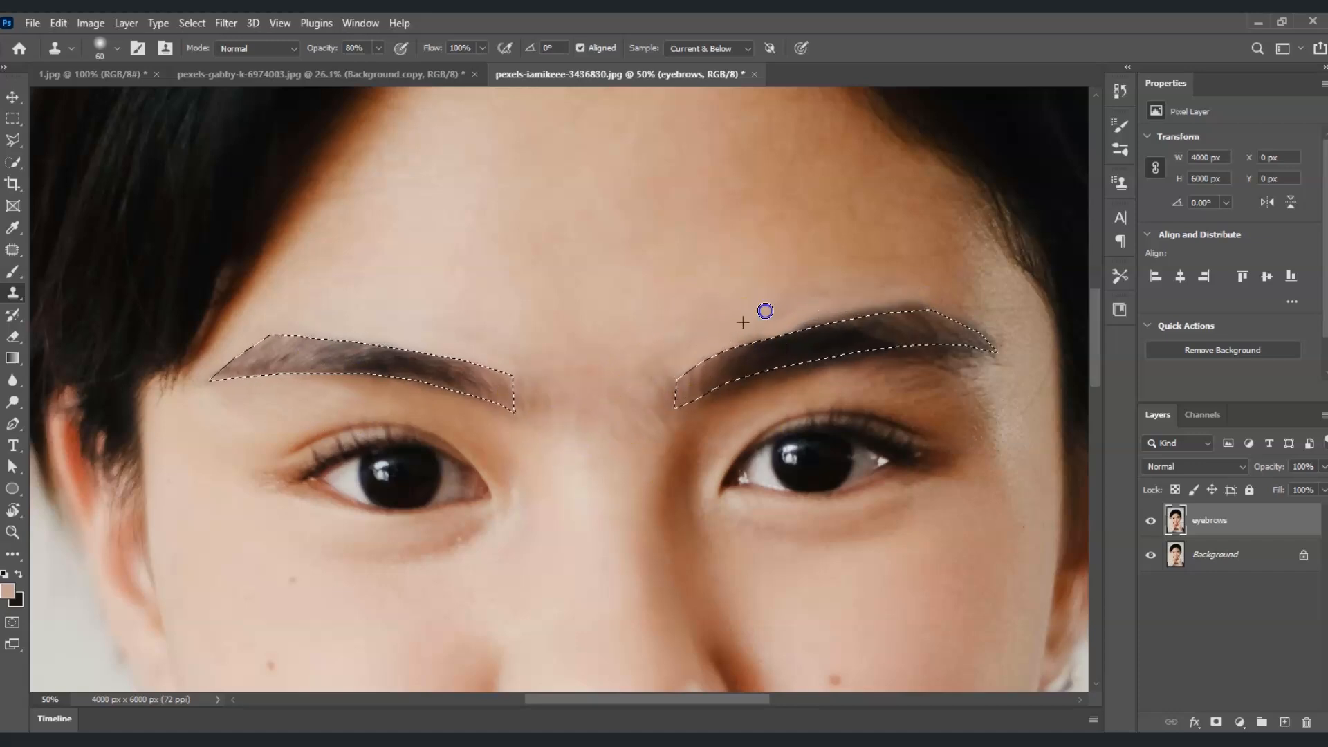
left_click(1010, 338, "alt")
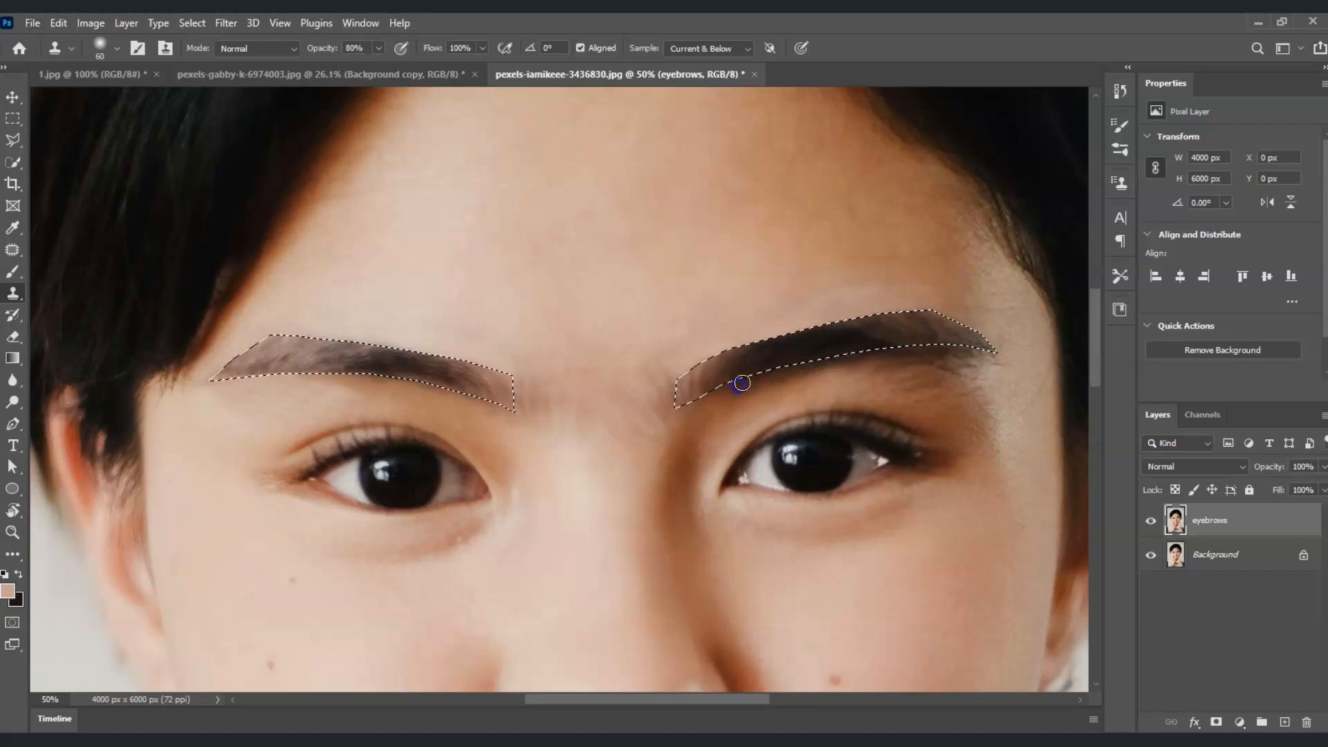
Clone nearby eyelid skin over the stray hairs along the lower edge of the right-hand eyebrow
left_click(796, 379, "alt")
left_click(884, 380, "alt")
mouse_move(830, 367)
left_mouse_down()
mouse_move(884, 378)
mouse_move(917, 360)
left_mouse_up()
left_click(837, 373, "alt")
left_click(899, 373, "alt")
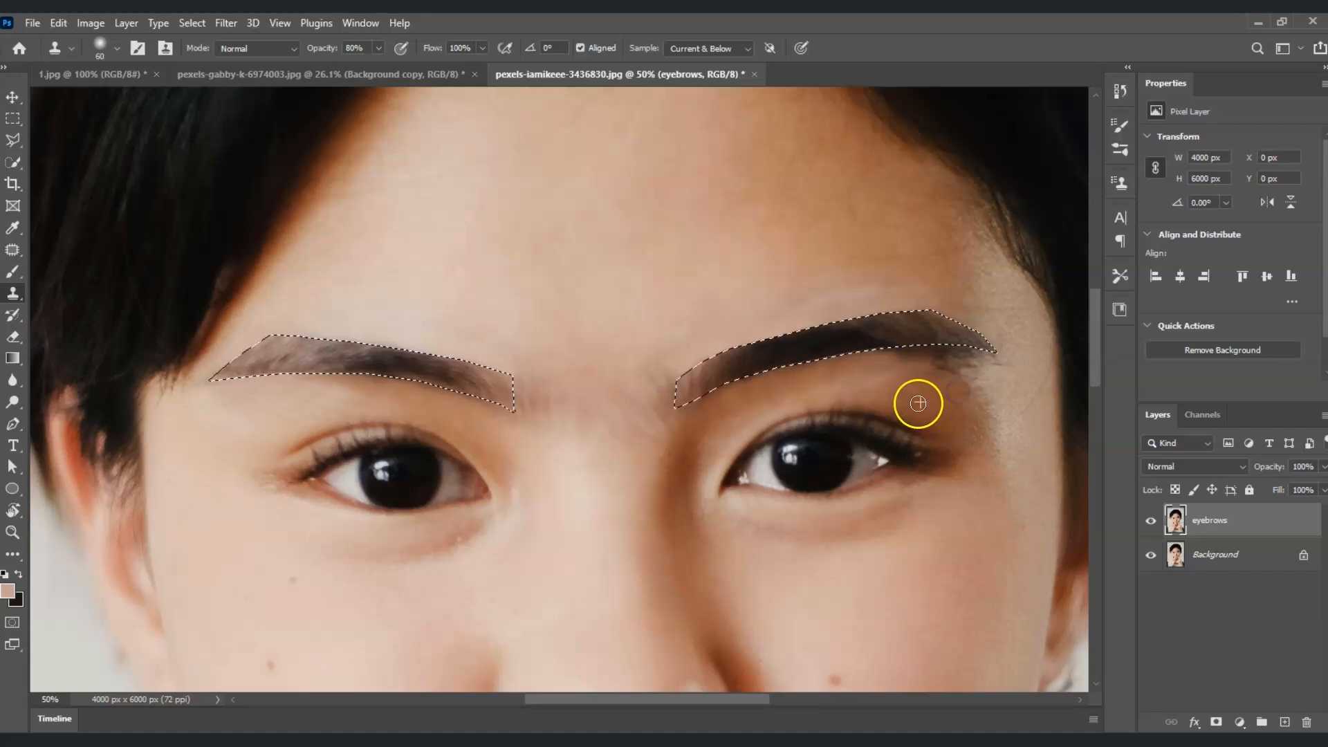
left_click(881, 385, "alt")
left_click_drag(931, 367, 904, 371)
left_click(911, 360)
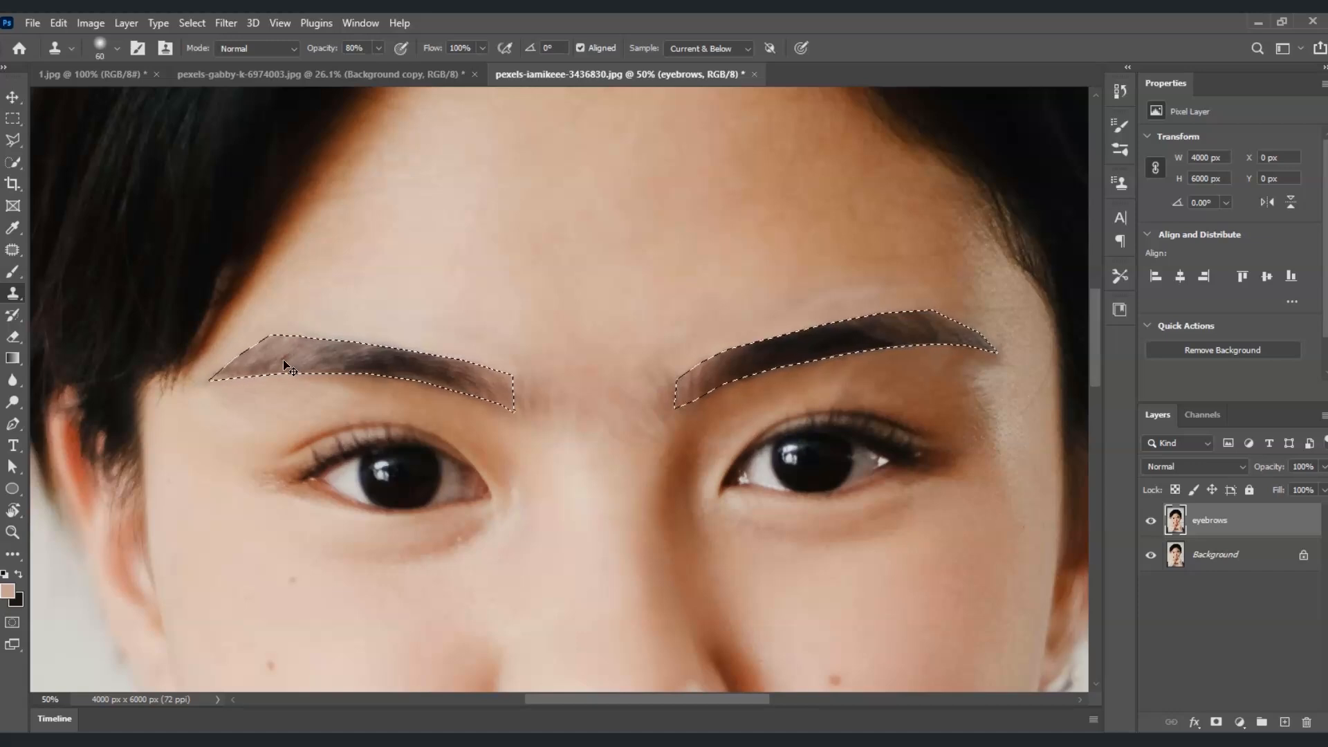
Invert the selection back to the eyebrow shapes and clone dark brow hair over the sparse parts of the left-hand eyebrow
key("ctrl+shift+i")
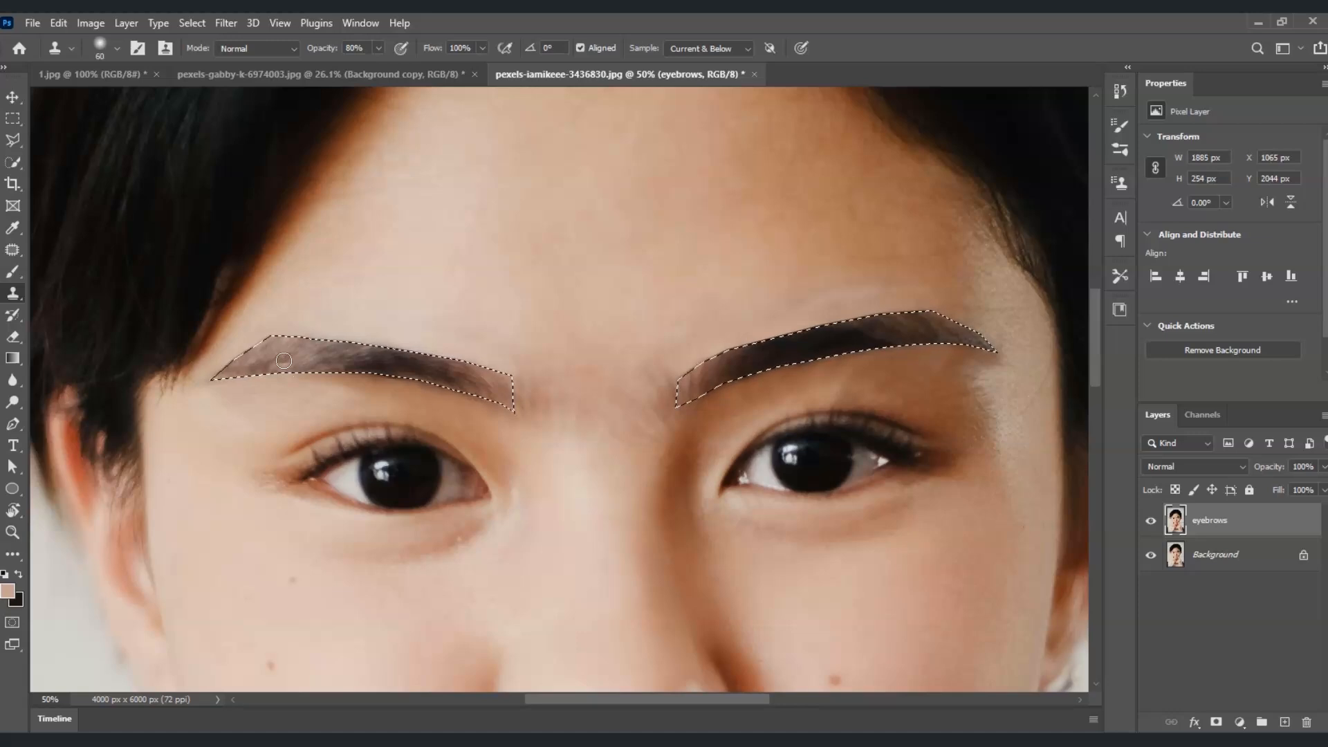
left_click(284, 276, "alt")
left_click(359, 382)
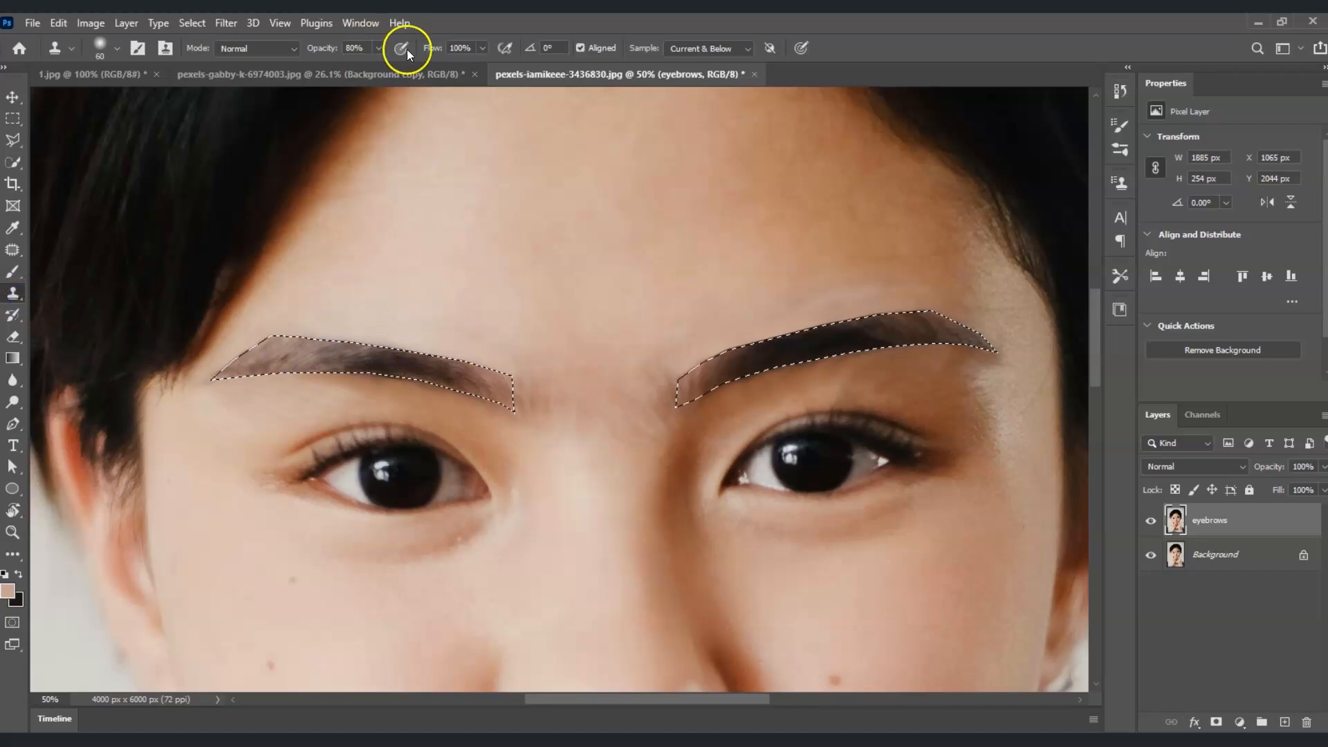
left_click(383, 359, "alt")
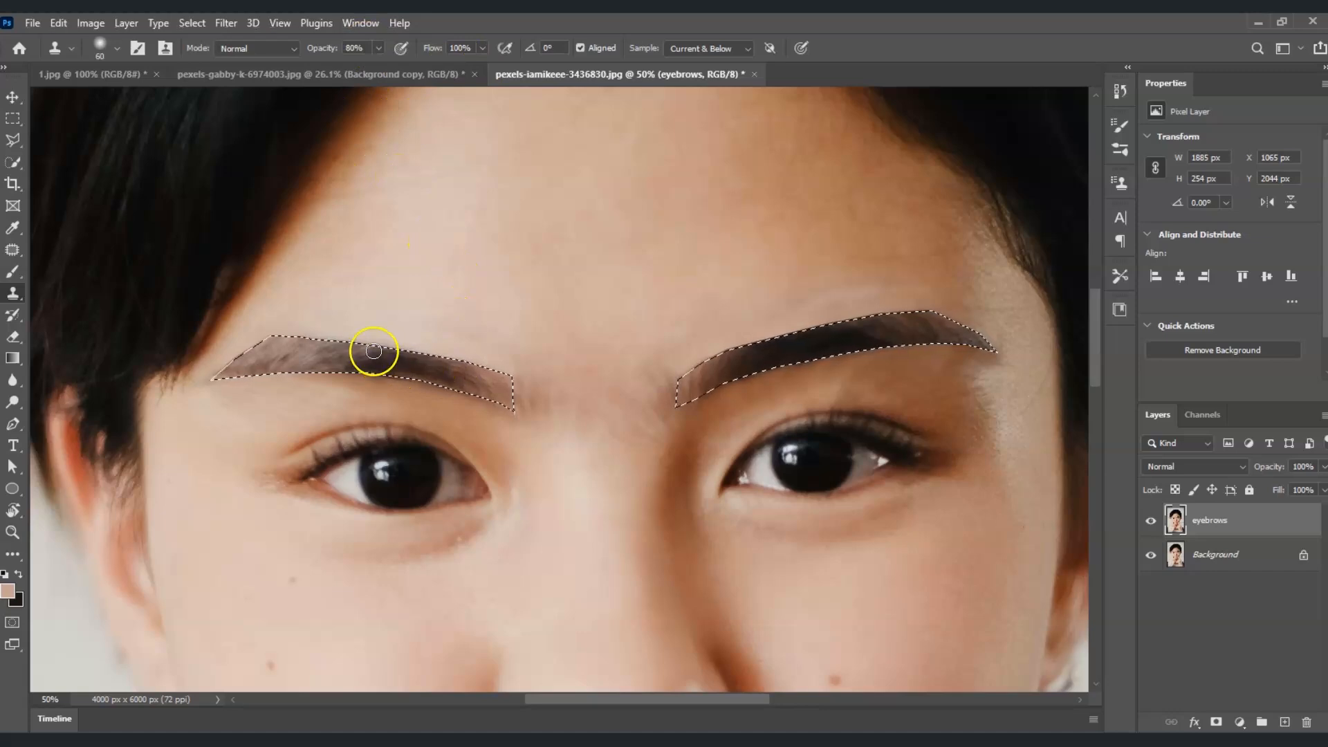
mouse_move(322, 342)
left_mouse_down()
mouse_move(273, 350)
mouse_move(335, 370)
mouse_move(277, 360)
mouse_move(282, 371)
mouse_move(264, 343)
left_mouse_up()
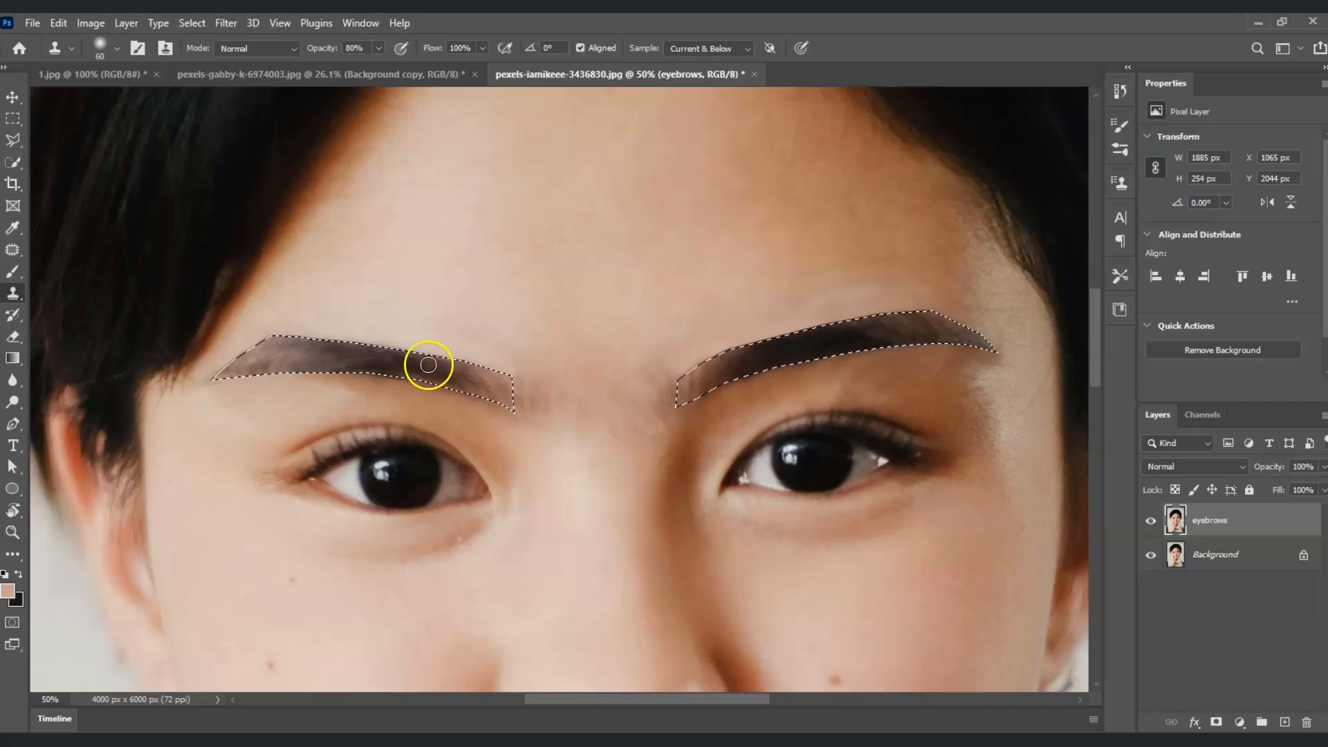
left_click_drag(369, 359, 281, 352)
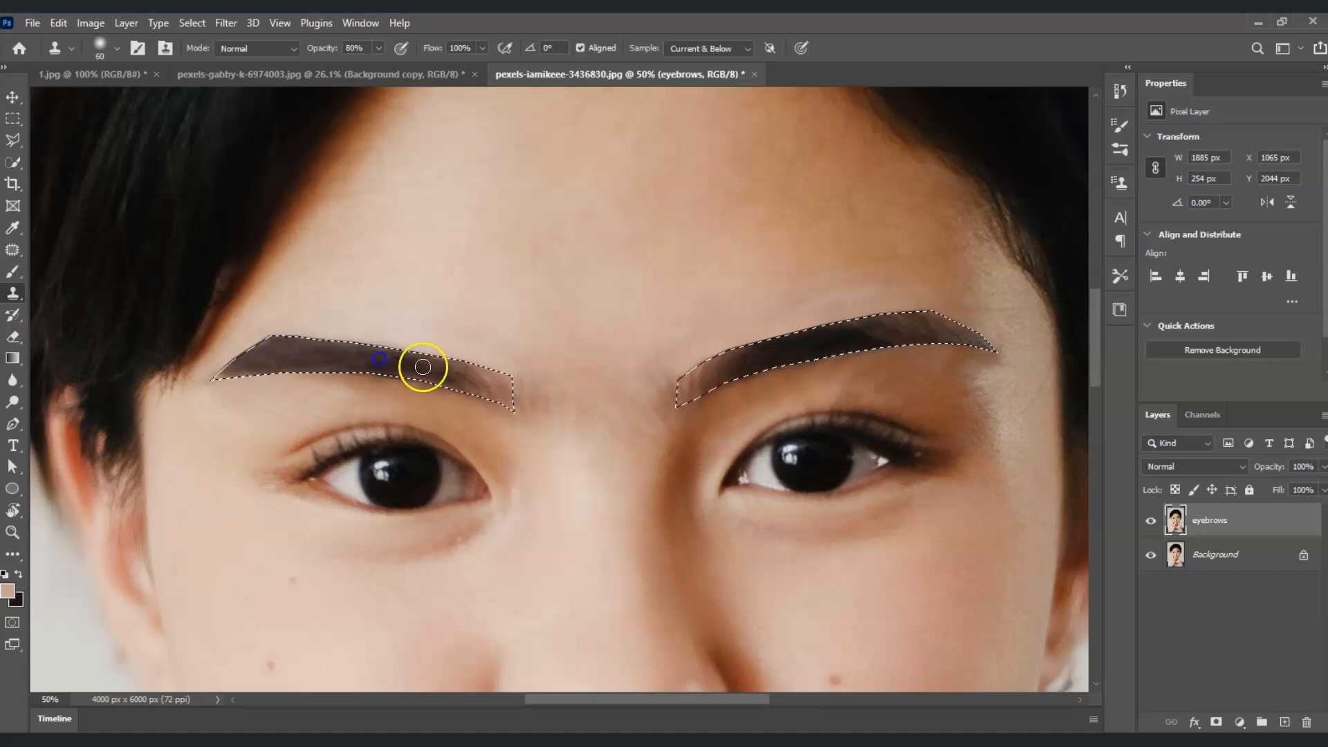
left_click_drag(358, 367, 334, 363)
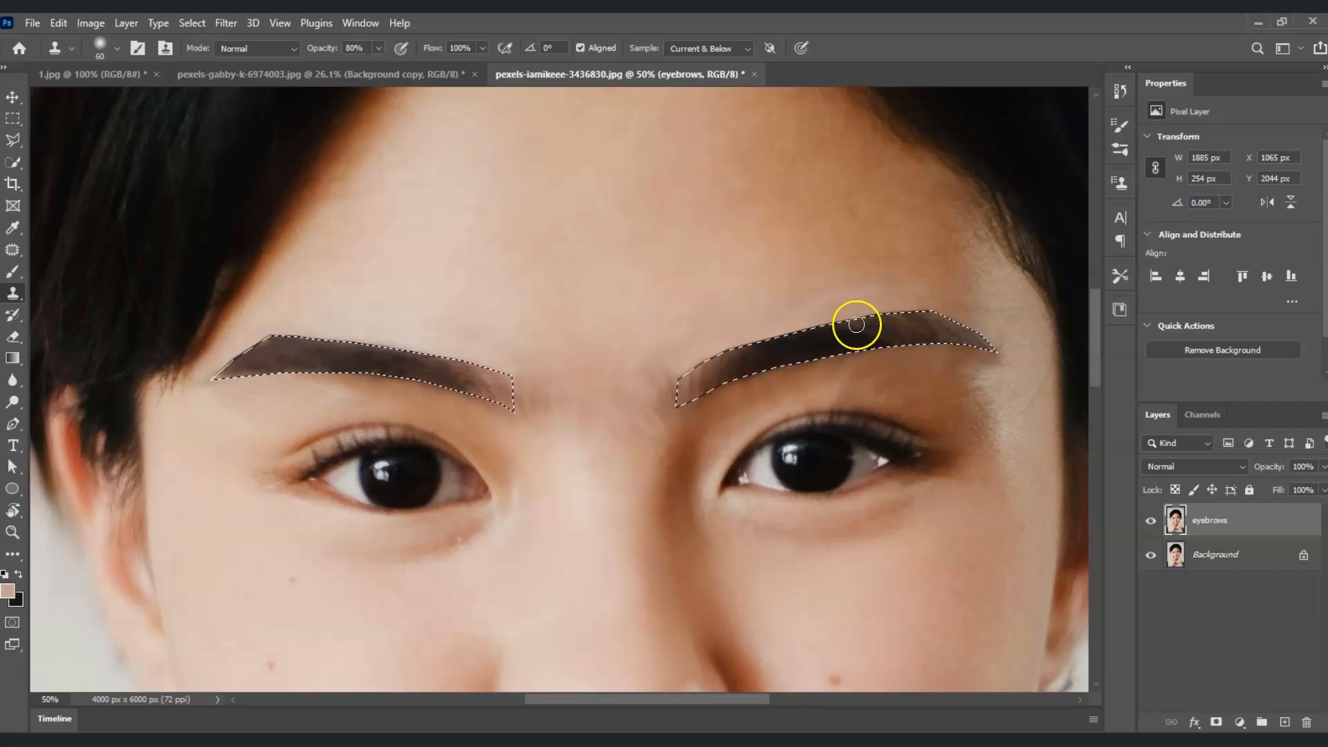
Fill the lighter outer part of the right-hand eyebrow with cloned dark brow hair and clear the selection
left_click_drag(903, 332, 811, 346)
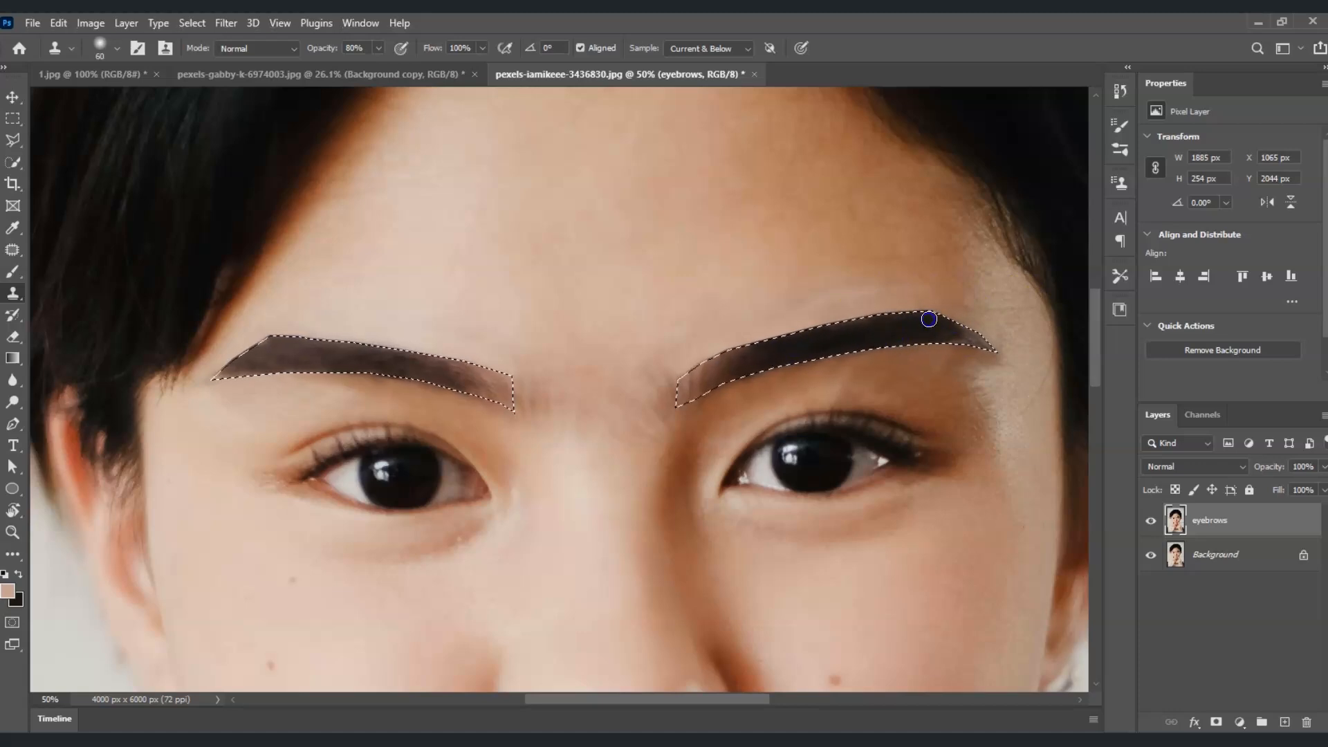
mouse_move(934, 334)
left_mouse_down()
mouse_move(842, 345)
mouse_move(918, 336)
mouse_move(878, 330)
left_mouse_up()
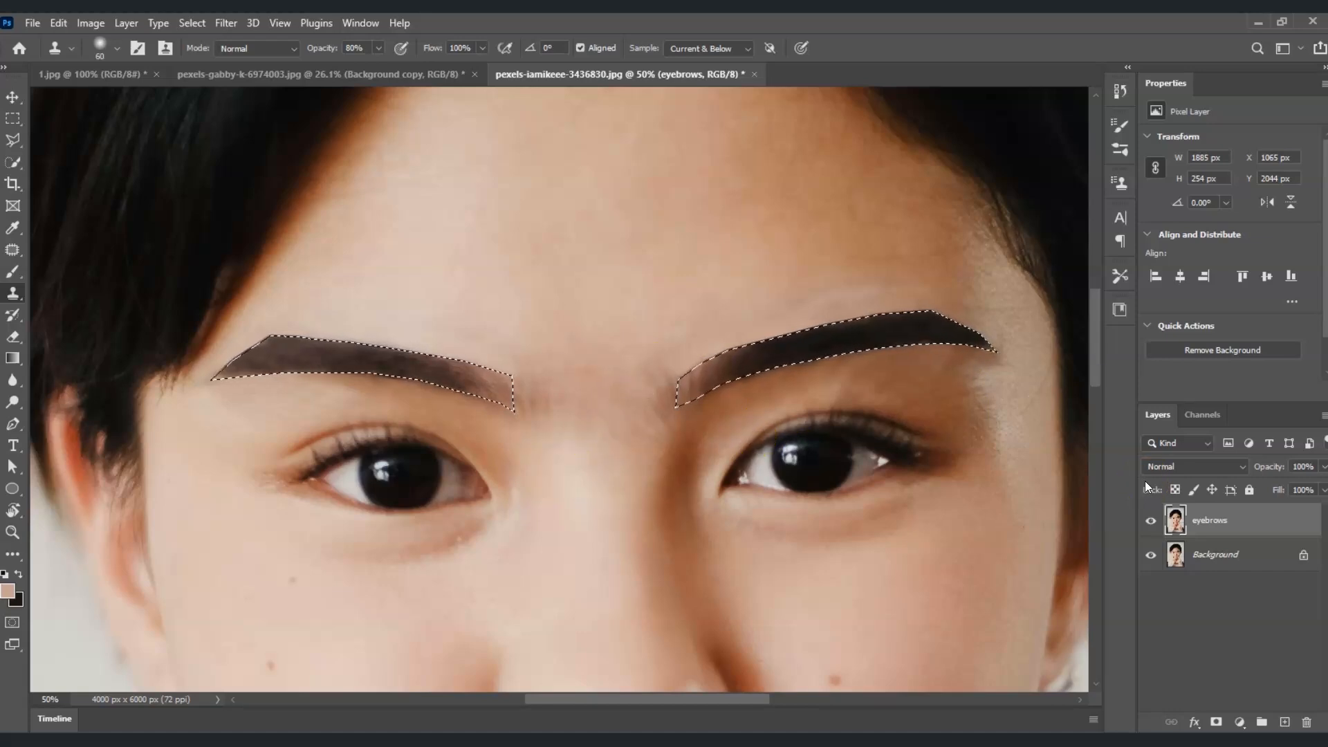
key("ctrl+d")
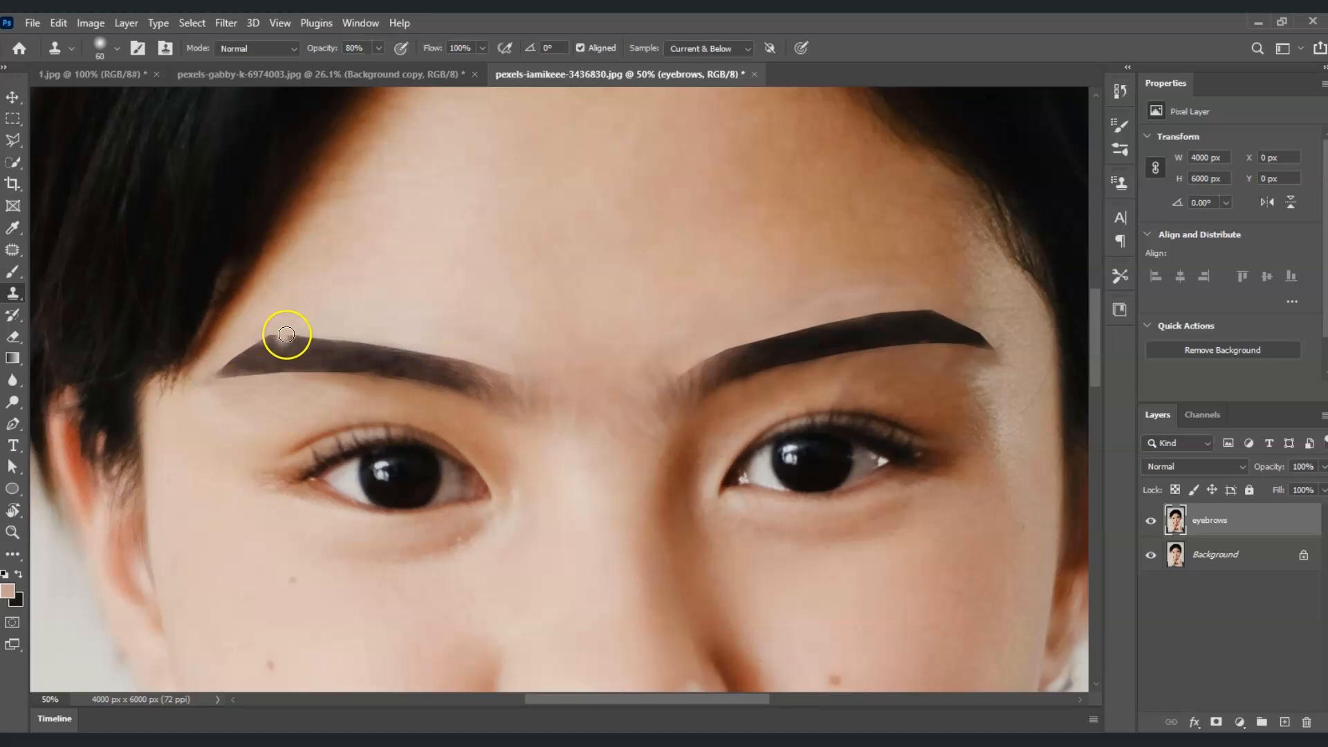
Clone dark hair over the light spot on the left-hand eyebrow's upper edge and set the Brush to 25% opacity and 50% flow
mouse_move(259, 347)
left_mouse_down()
mouse_move(290, 332)
mouse_move(308, 343)
left_mouse_up()
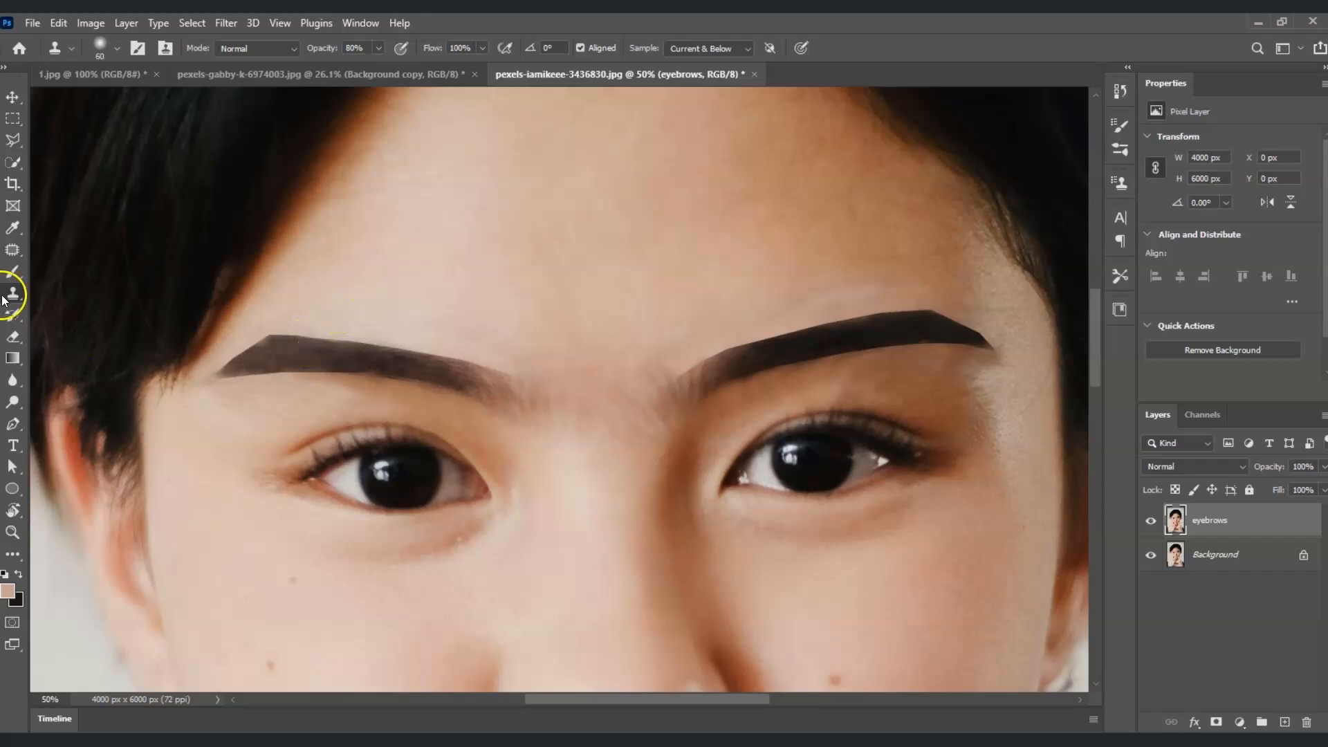
left_click(12, 274)
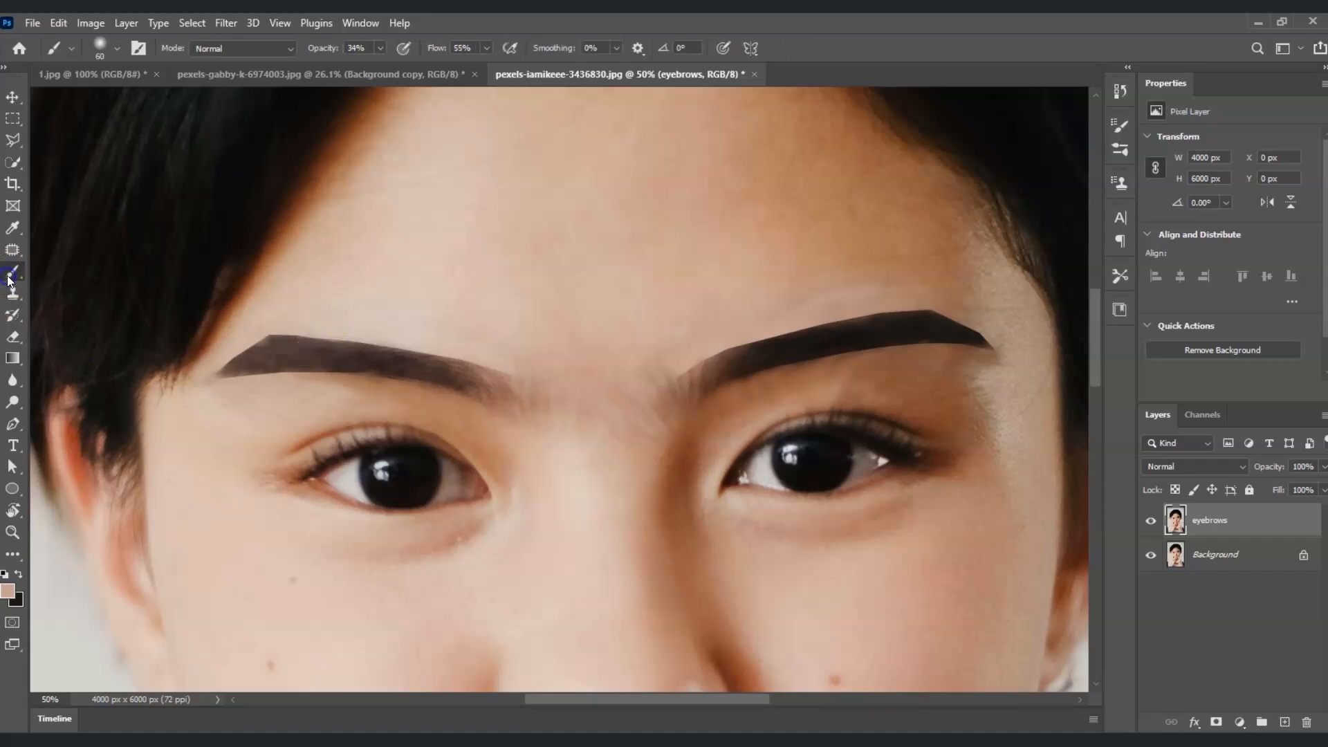
left_click(379, 48)
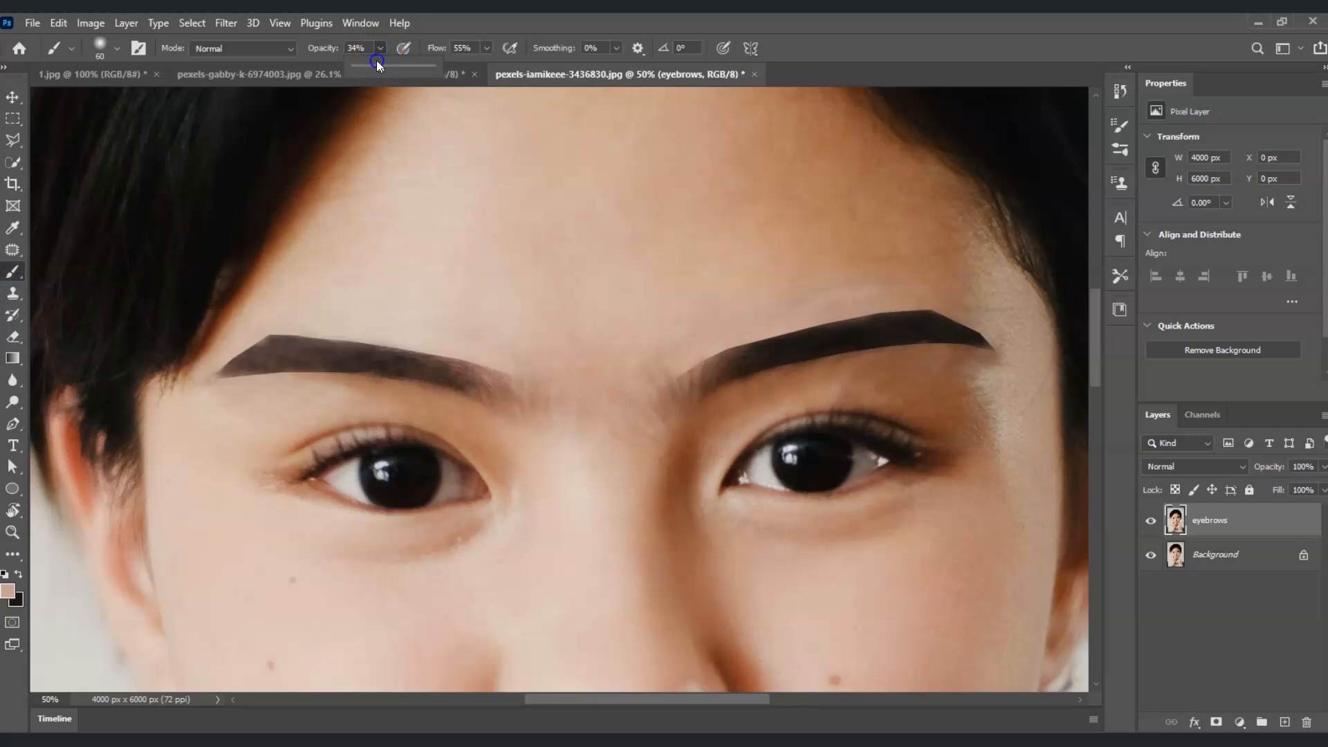
left_click(486, 47)
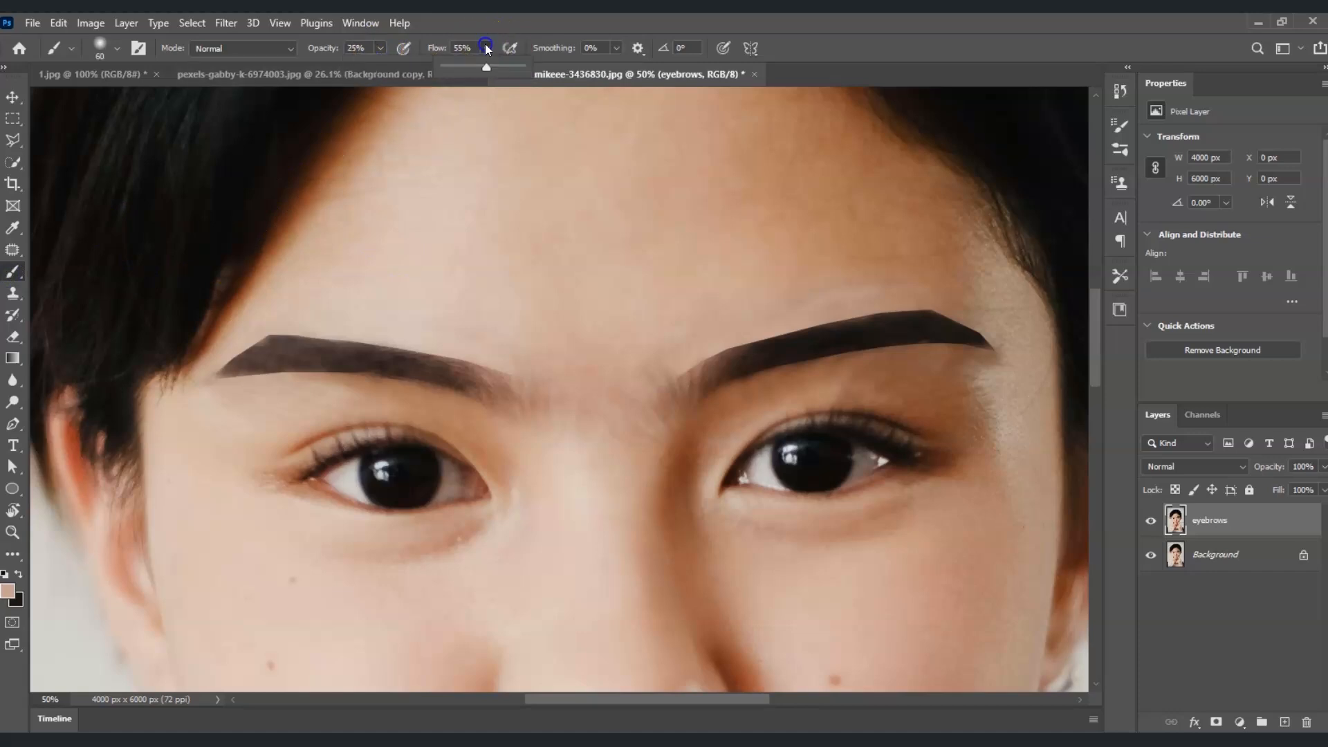
left_click_drag(480, 68, 482, 68)
Soften the left-hand eyebrow's upper edge by painting sampled forehead skin color along it with the Soft Round brush
left_click(314, 320, "alt")
mouse_move(318, 315)
left_mouse_down()
mouse_move(505, 359)
mouse_move(326, 326)
mouse_move(496, 353)
mouse_move(447, 353)
left_mouse_up()
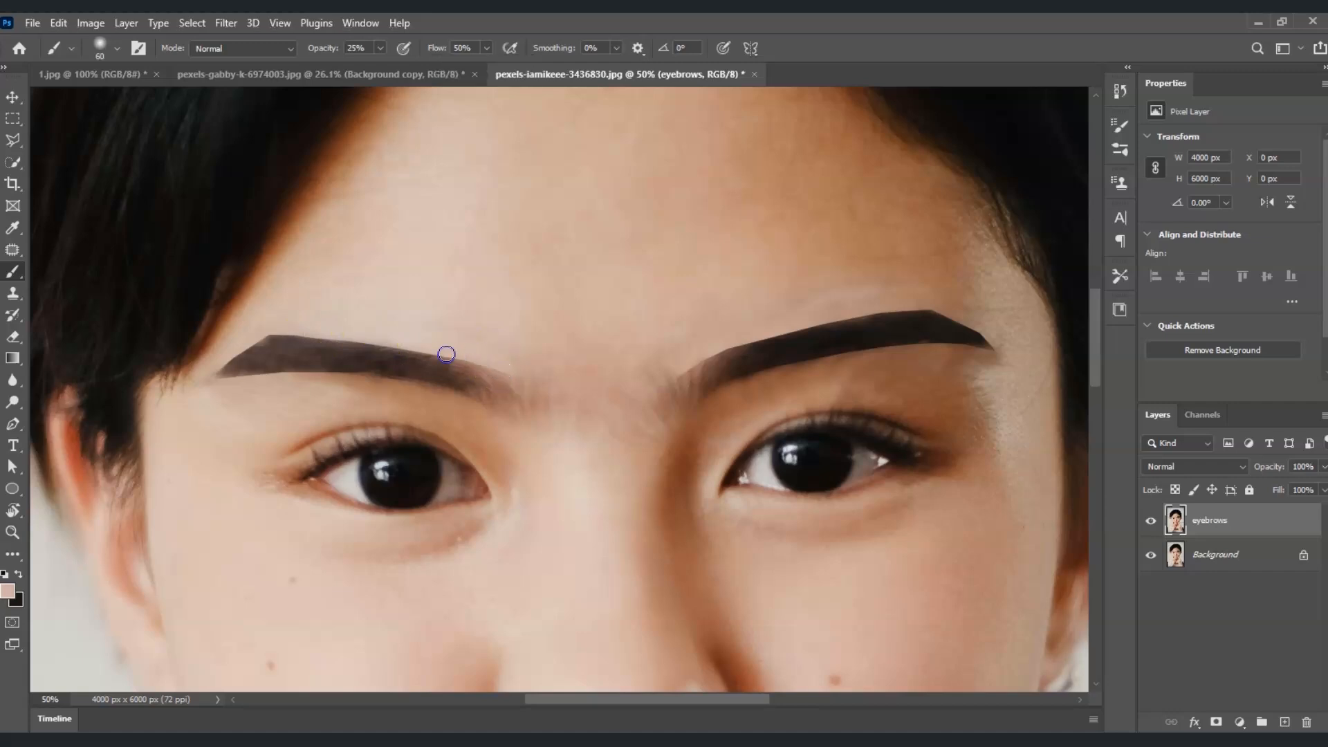
left_click(117, 49)
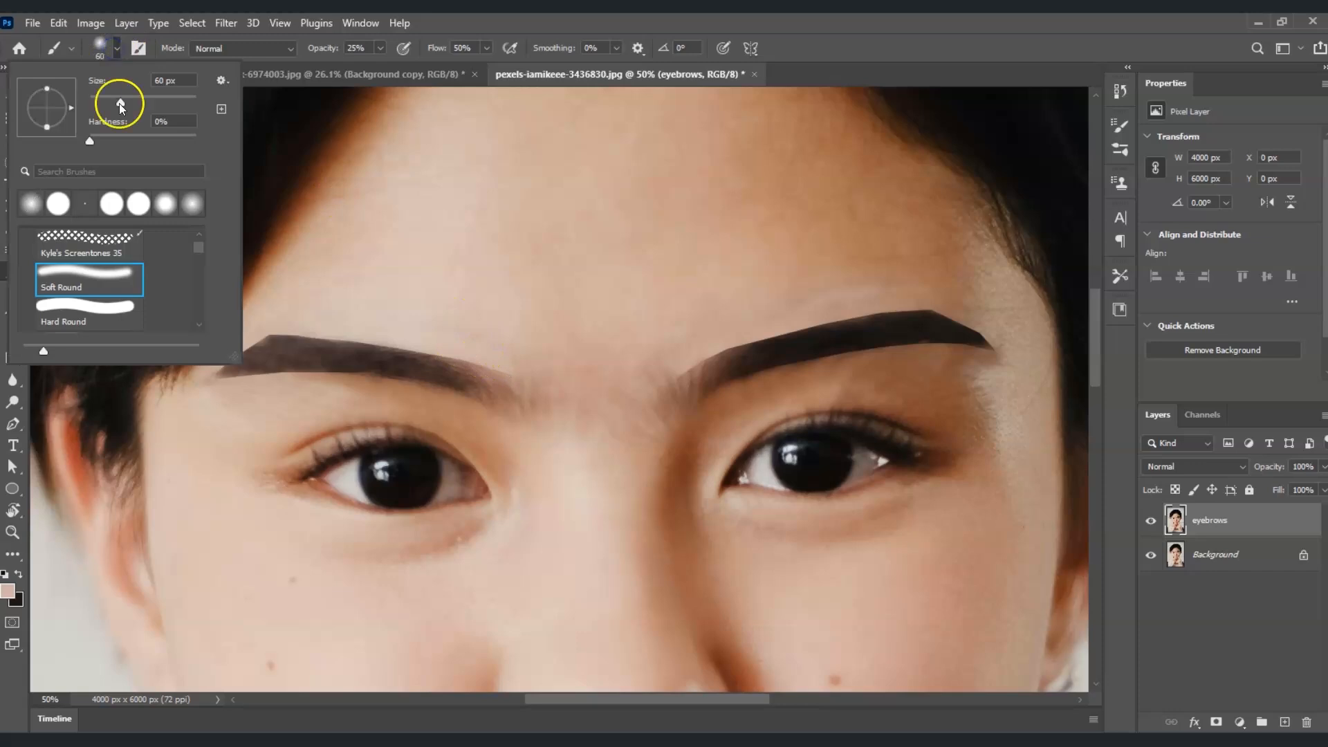
left_click(87, 274)
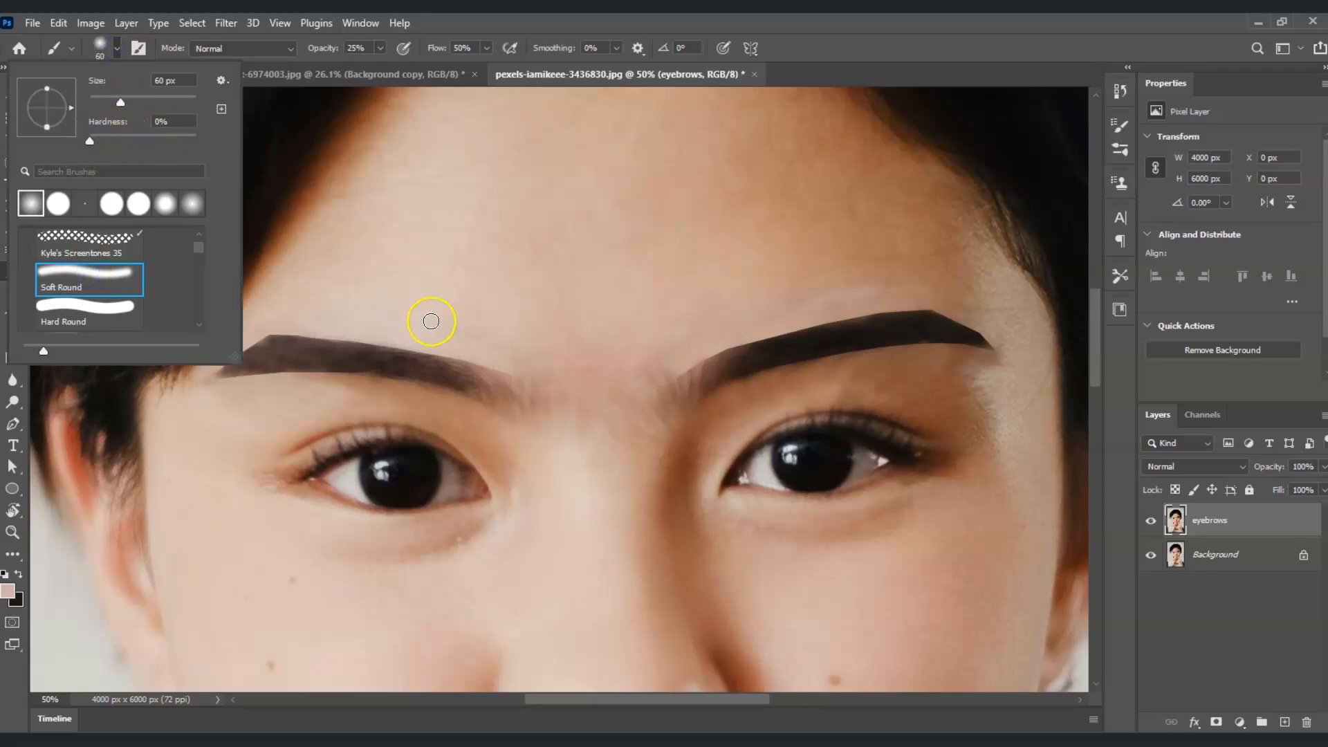
left_click(448, 346)
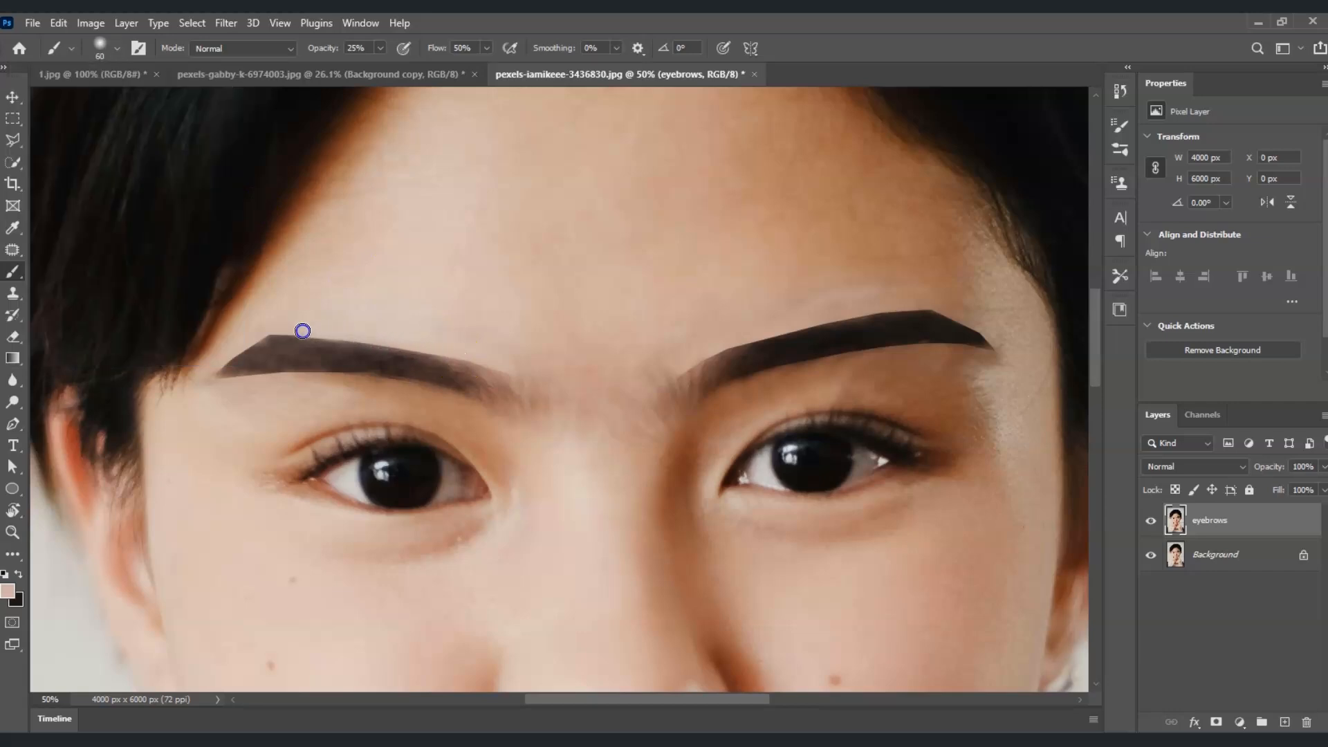
Soften the left-hand eyebrow's lower edge by painting along it with skin color sampled from just below the brow
left_click(490, 412, "alt")
left_click_drag(420, 379, 381, 377)
left_click(315, 390, "alt")
Soften the right-hand eyebrow's lower and upper edges and its inner end by painting with skin colors sampled beside them
left_click(740, 399, "alt")
mouse_move(749, 382)
left_mouse_down()
mouse_move(918, 348)
mouse_move(987, 354)
mouse_move(705, 355)
mouse_move(776, 327)
mouse_move(927, 304)
mouse_move(976, 329)
left_mouse_up()
left_click(696, 344, "alt")
left_click(943, 300, "alt")
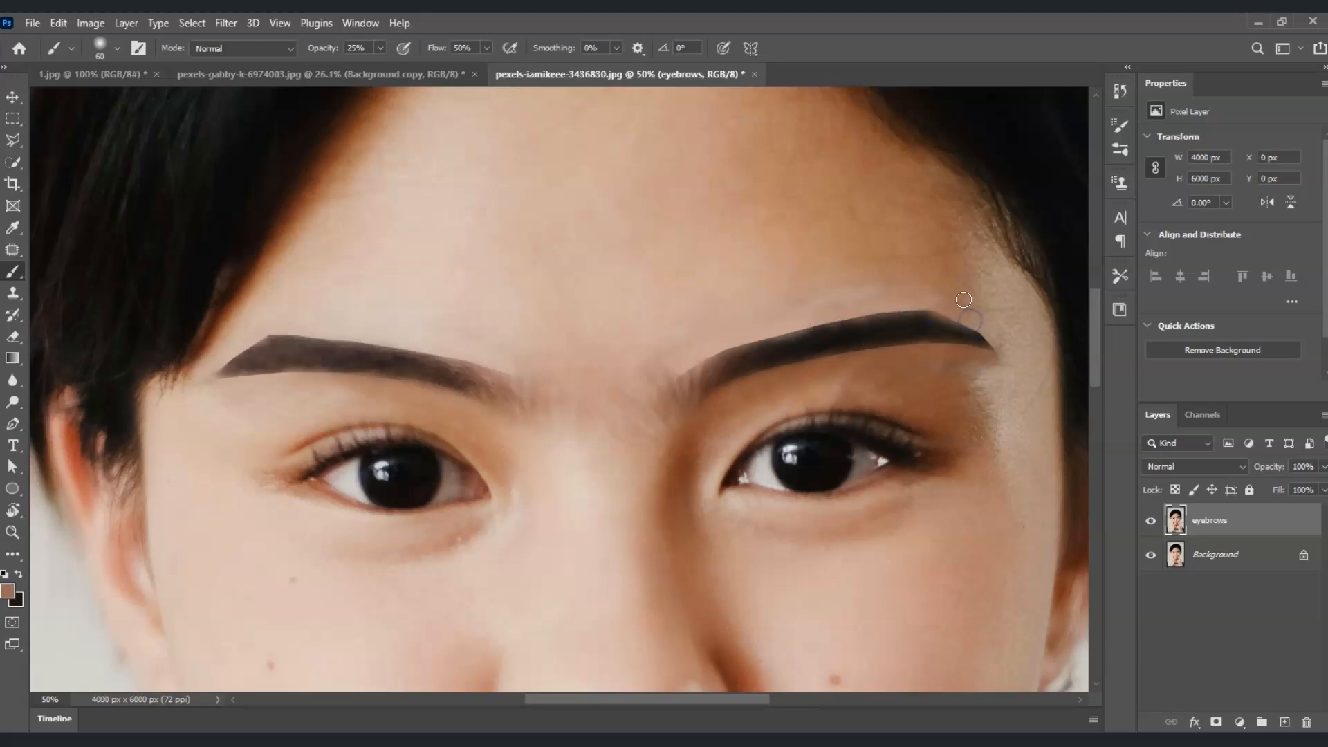
left_click(699, 362, "alt")
left_click_drag(699, 361, 683, 380)
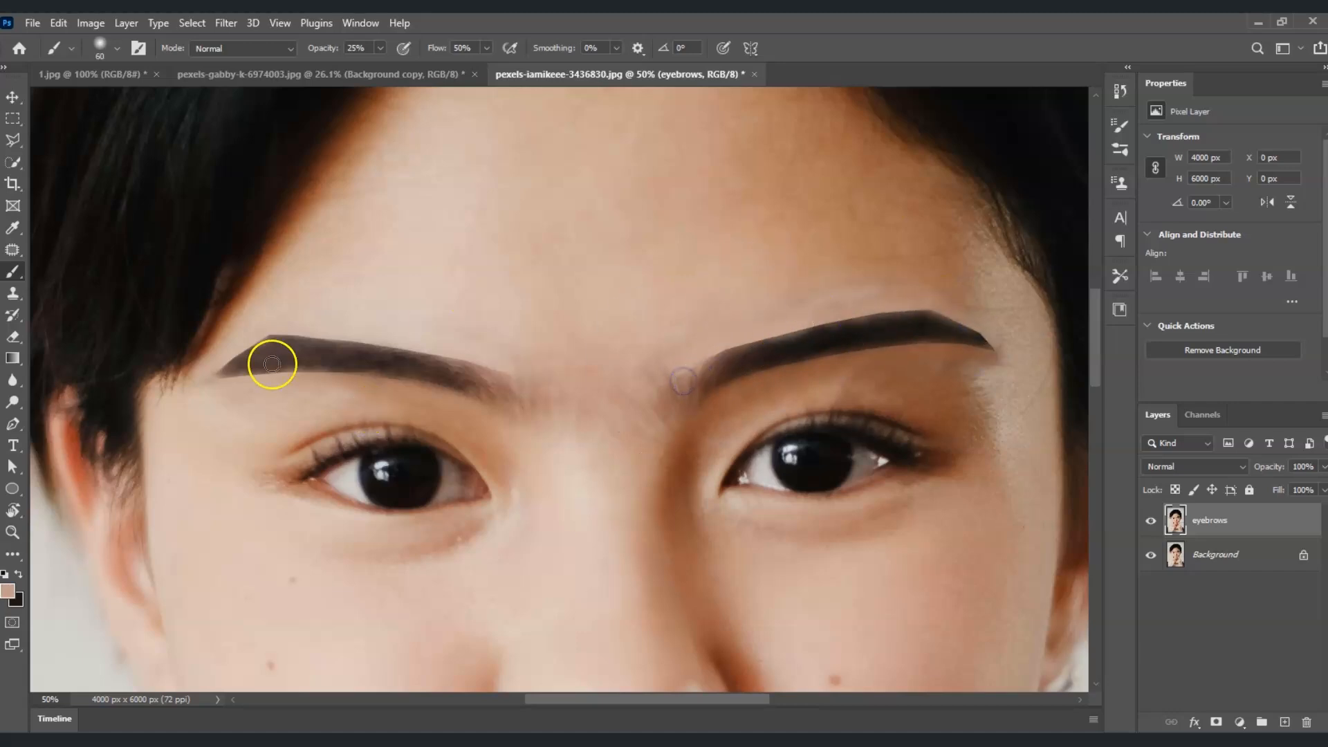
Fit the whole portrait in view and toggle the eyebrows layer's visibility to compare before and after
left_click(12, 531)
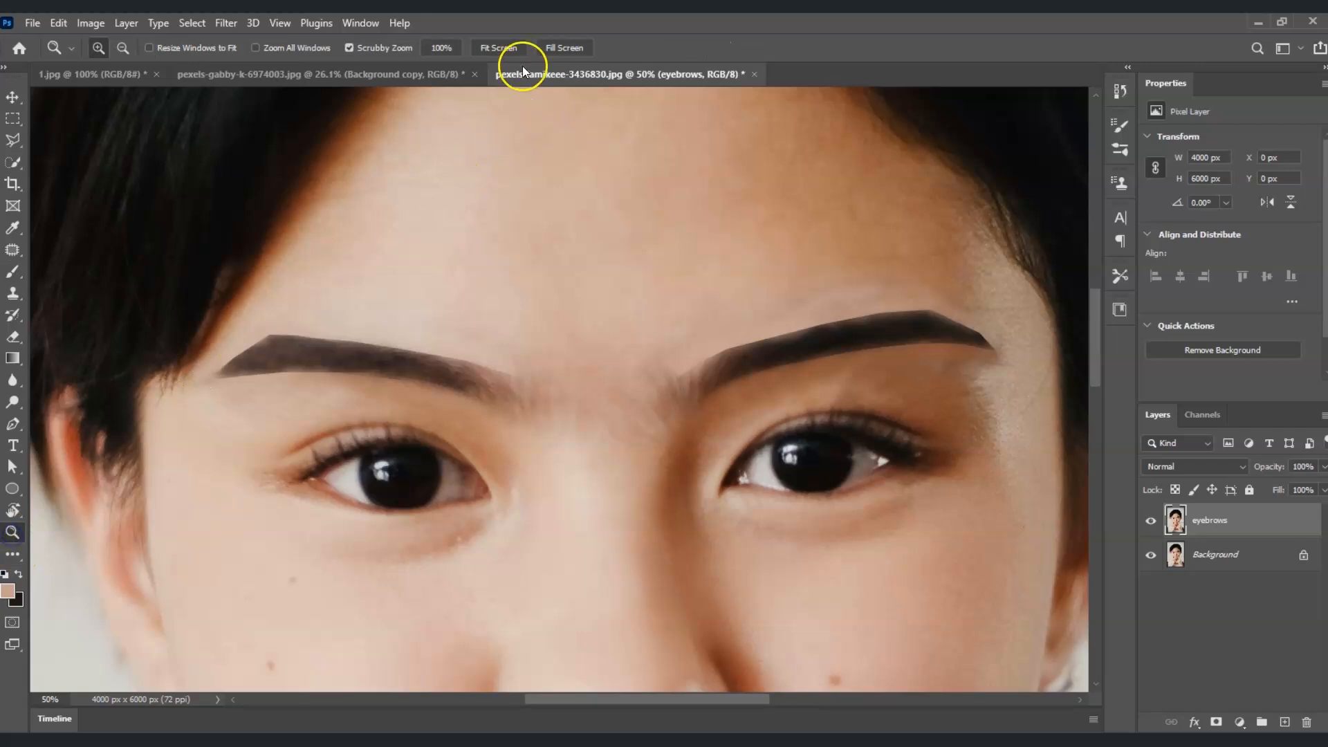
left_click(499, 48)
left_click(1151, 520)
left_click(1157, 524)
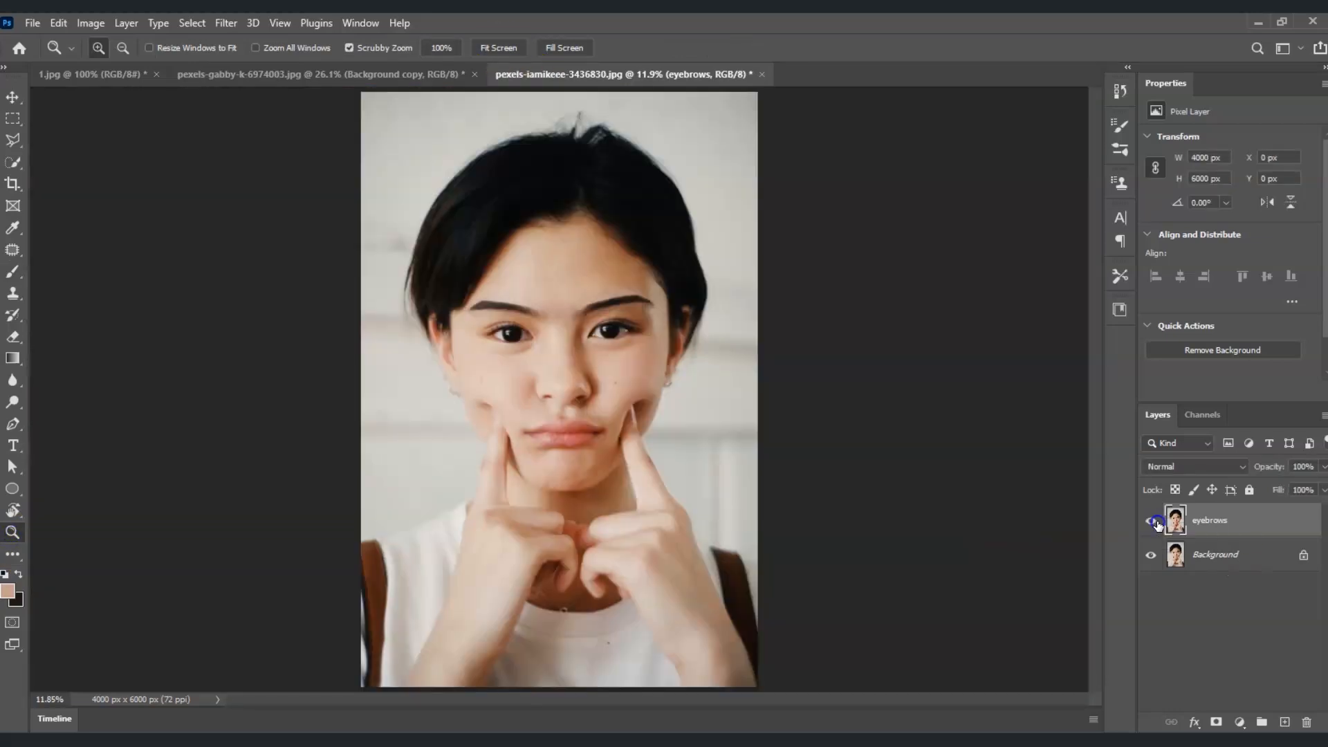